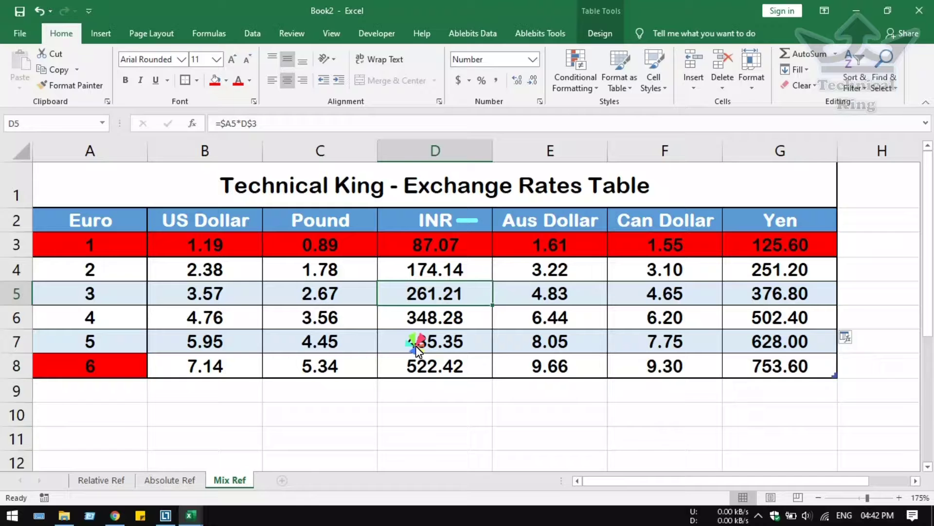
- Inspect the mixed-reference formula in D5 and switch to the Relative Ref sheet
double_click(251, 124)
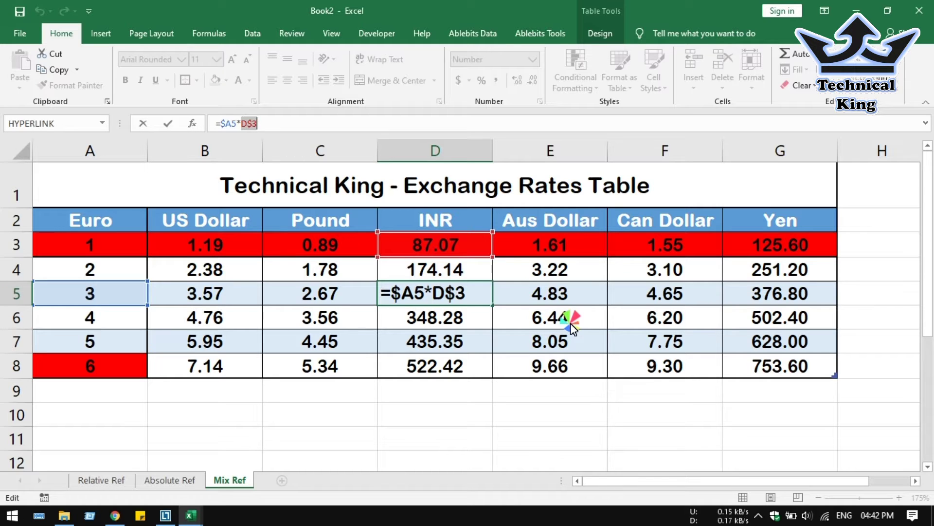
key("ctrl+Return")
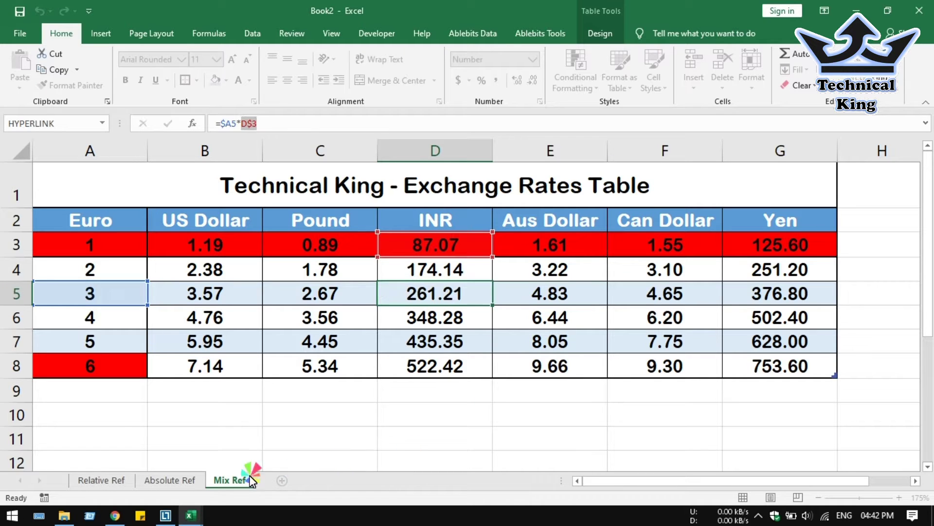
left_click(104, 481)
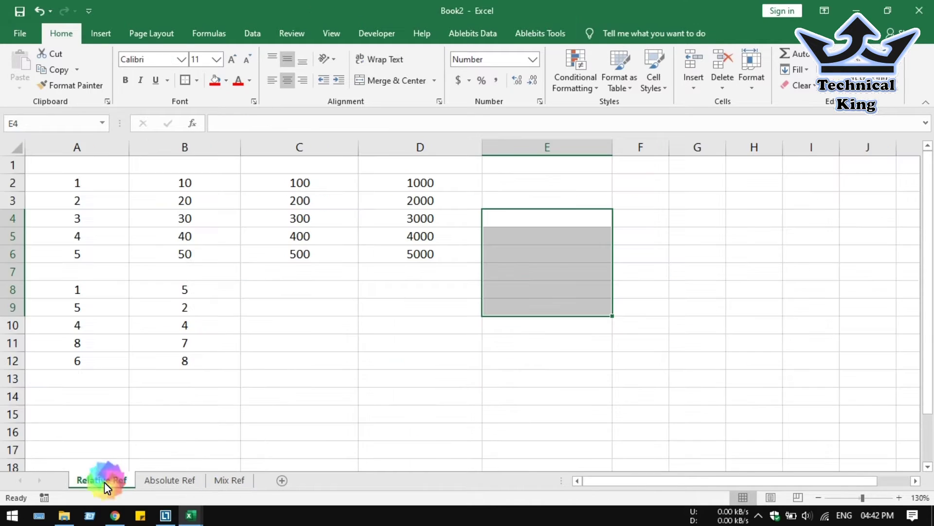
- Enter a formula in D11 that multiplies cell C9 by 1
left_click(486, 325)
left_click(413, 340)
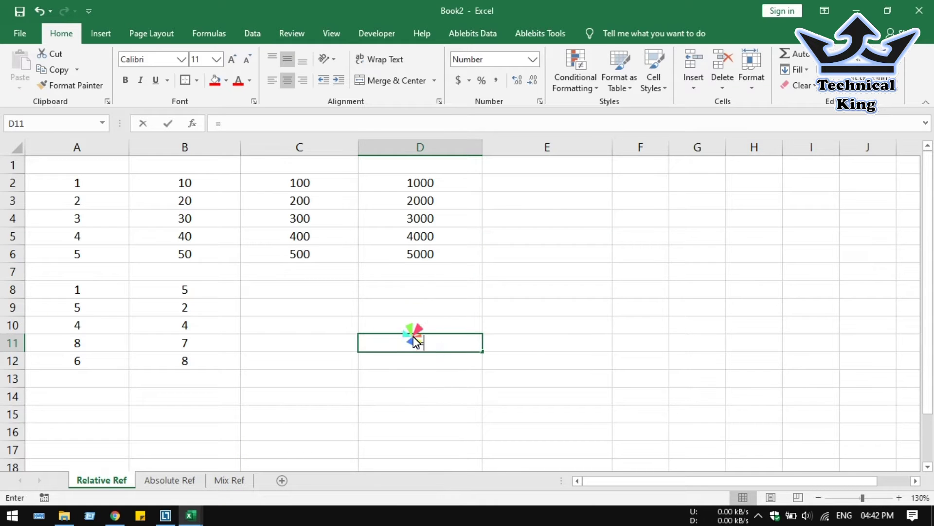
type("=")
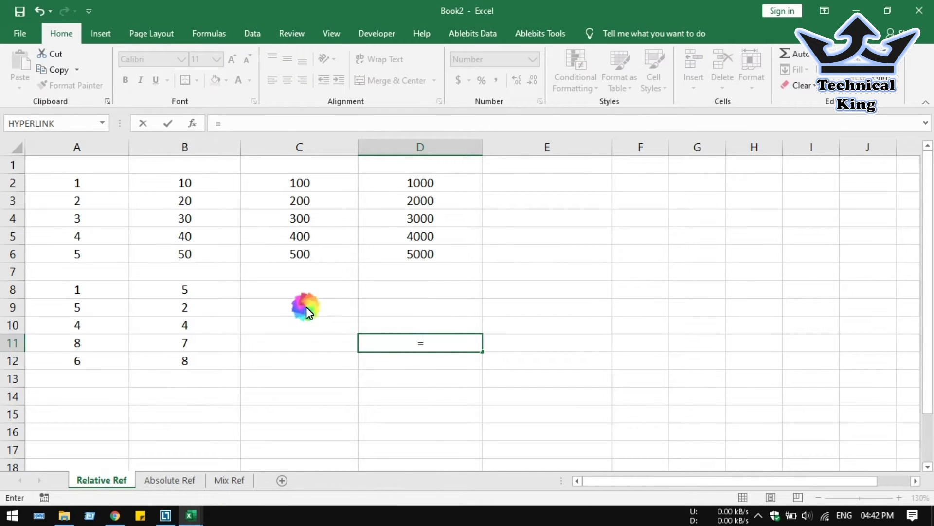
left_click(305, 308)
type("*1")
key("Return")
- Check the D11 formula against C9 and clear the range C9:D12
left_click(318, 306)
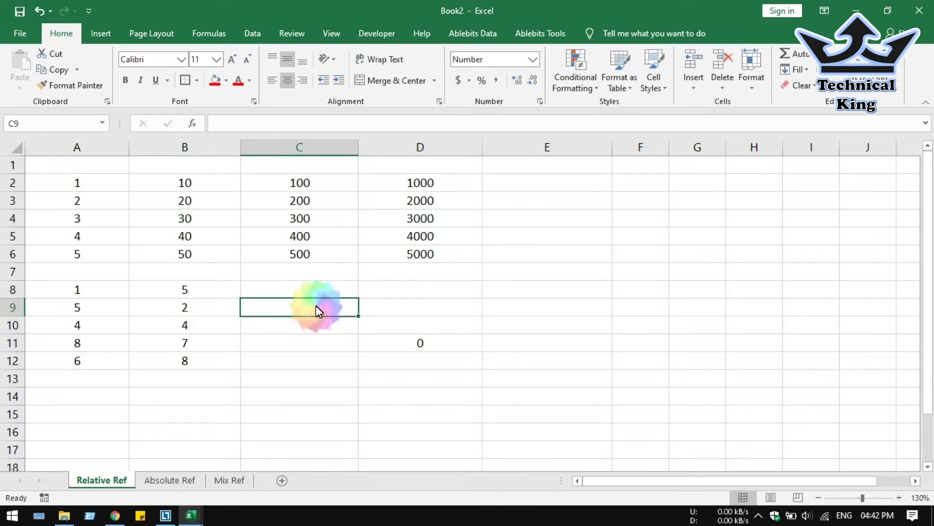
left_click(429, 345)
left_click(336, 306)
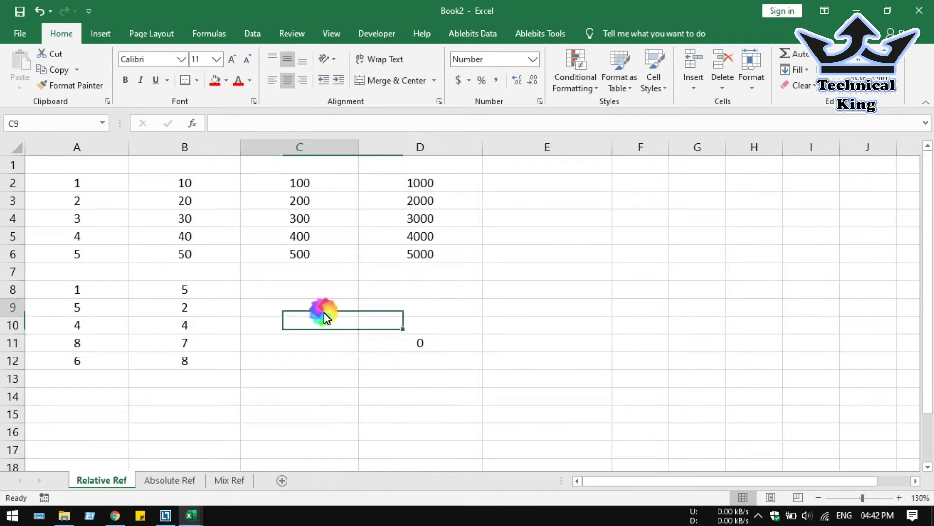
left_click_drag(325, 309, 432, 363)
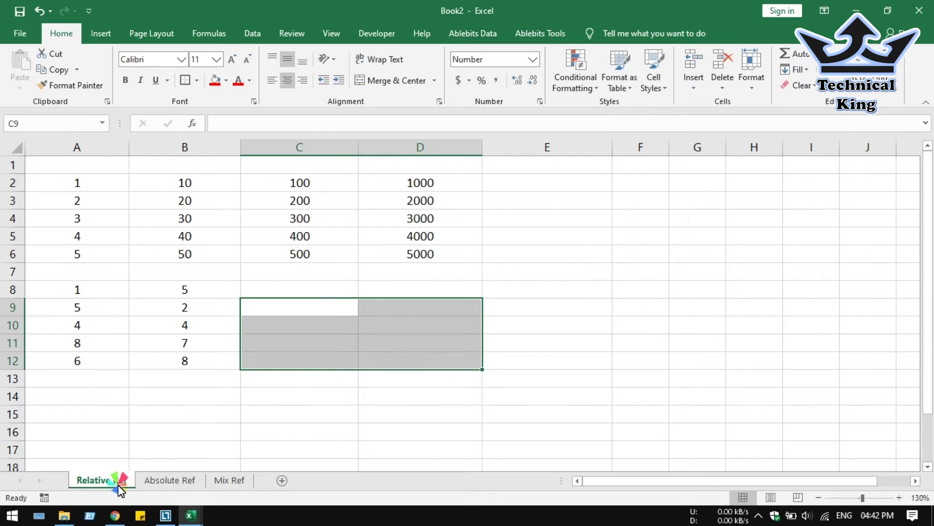
- Enter the relative-reference formula =A8*B8 in C8 to multiply the first pair of numbers in the lower block
left_click_drag(101, 293, 89, 364)
left_click_drag(193, 292, 186, 361)
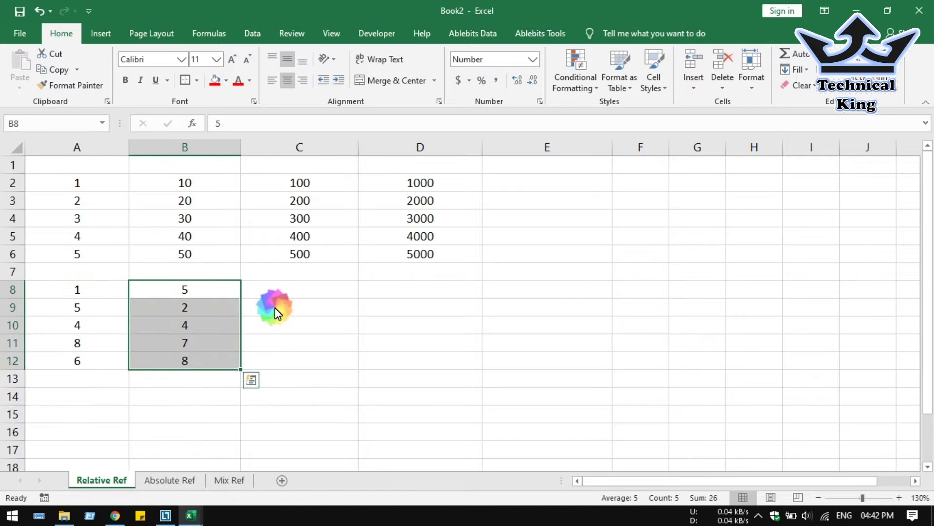
left_click(293, 288)
left_click(95, 296)
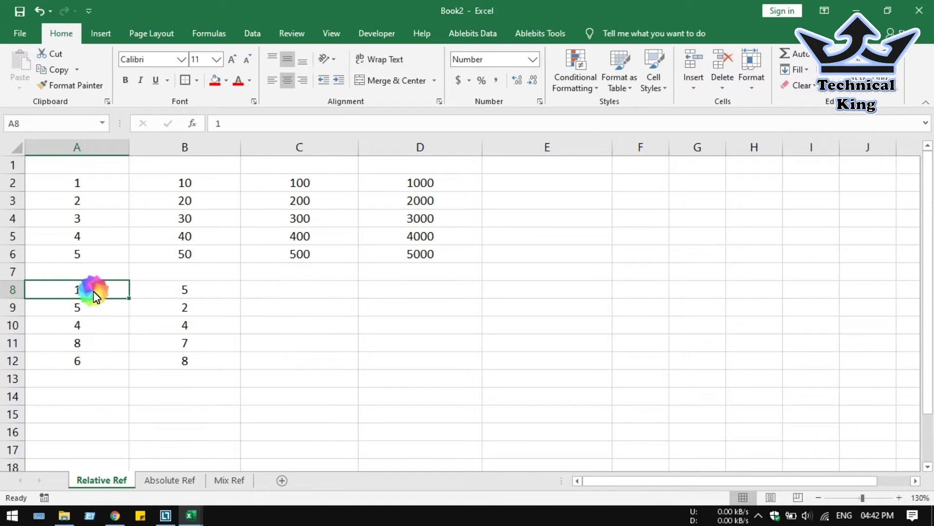
left_click(192, 297)
left_click(278, 291)
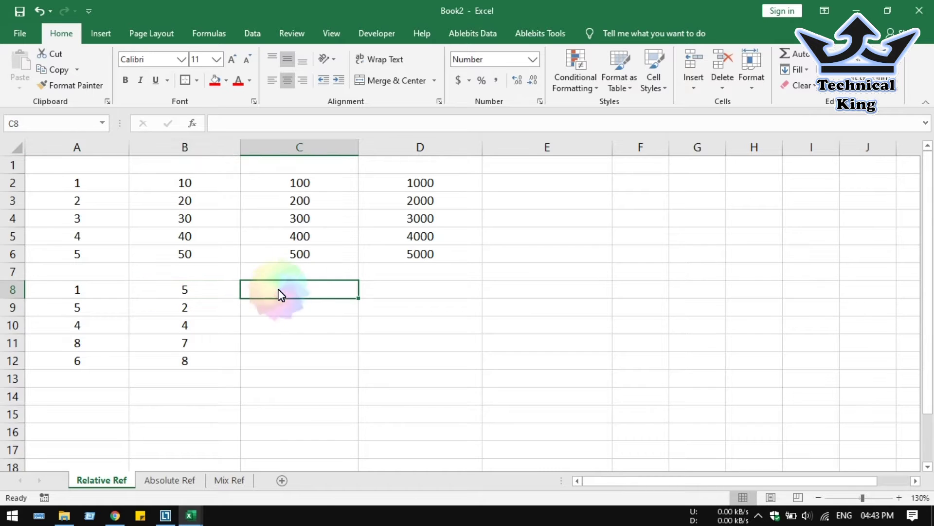
type("=")
left_click(93, 291)
type("*")
left_click(180, 291)
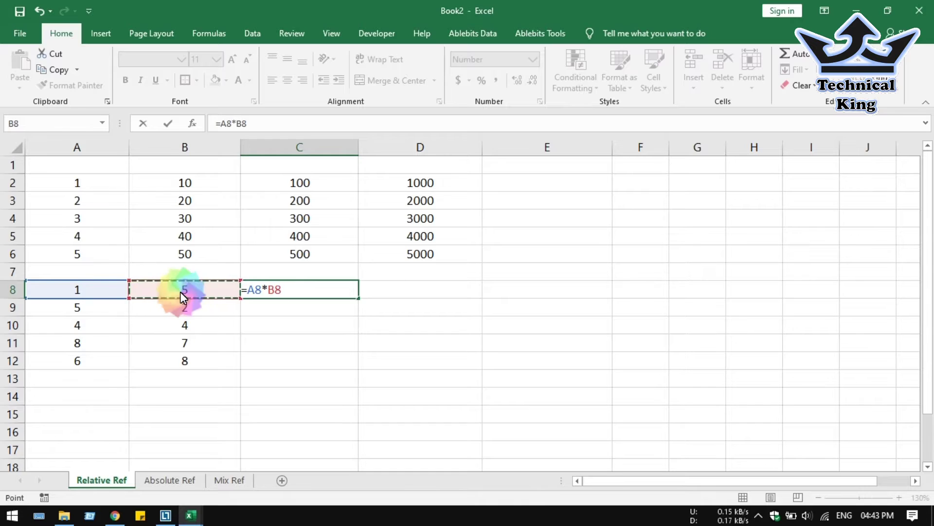
key("Return")
- Examine which cells the formula in C8 refers to, leaving the formula as it is
left_click(285, 291)
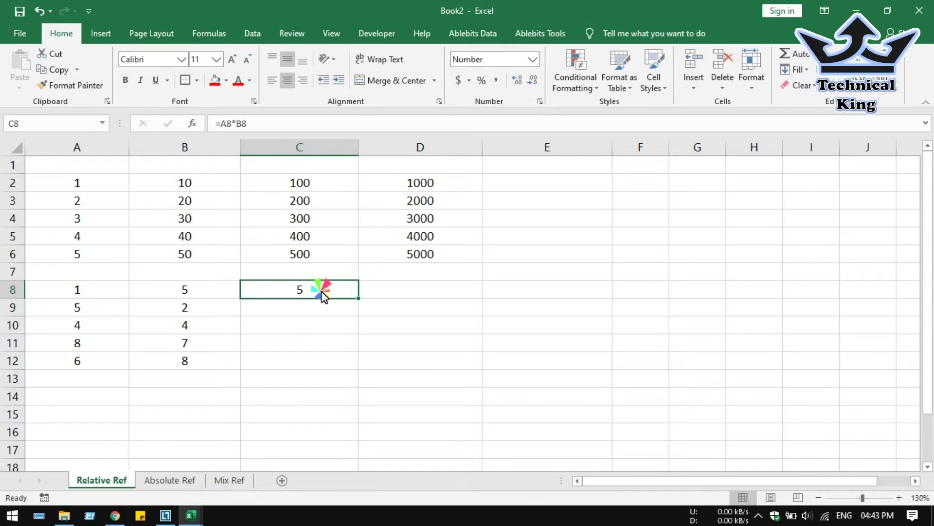
left_click(242, 125)
key("ctrl+Return")
left_click(233, 123)
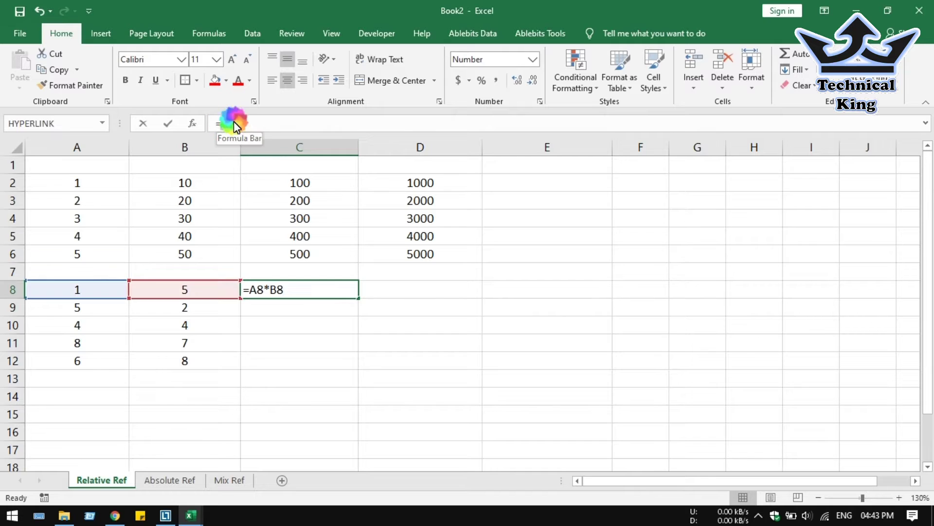
left_click(309, 291)
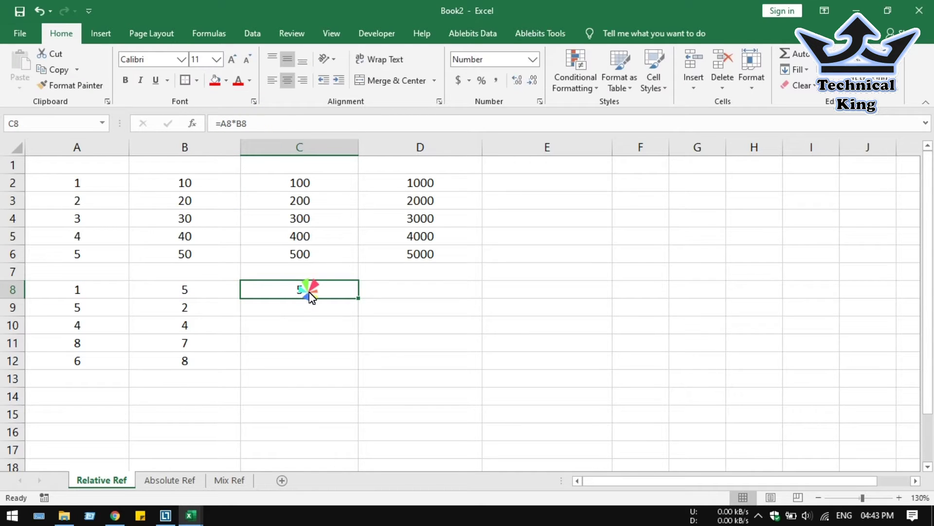
left_click(98, 290)
left_click(272, 290)
left_click(246, 123)
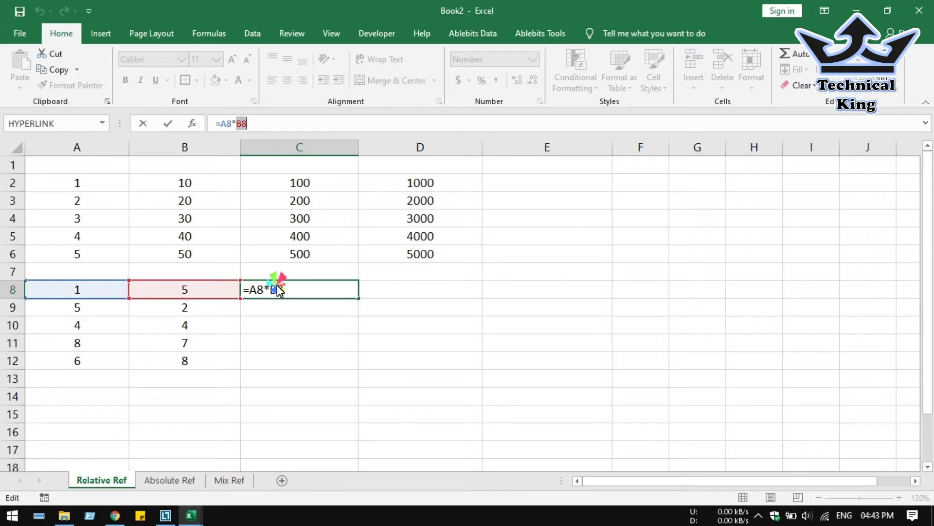
key("ctrl+Return")
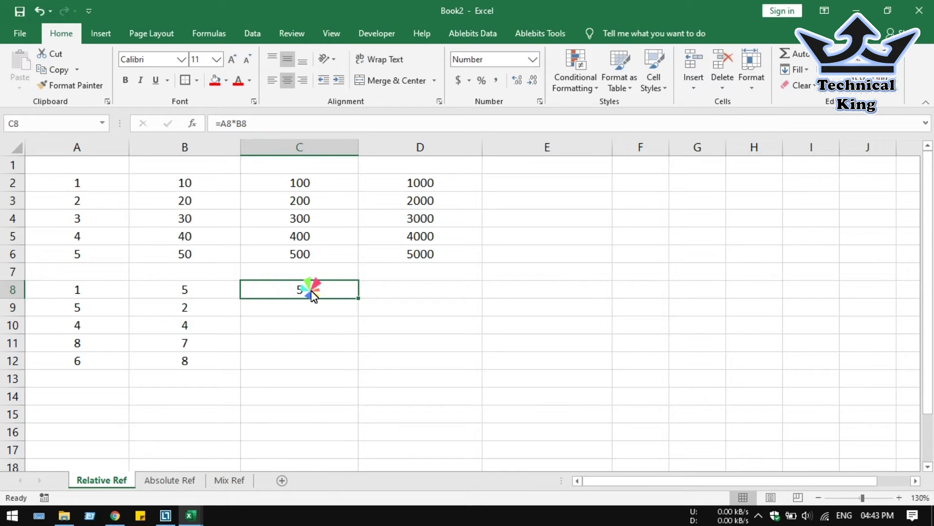
- Copy the C8 formula to G12 and check the cells it refers to
key("ctrl+c")
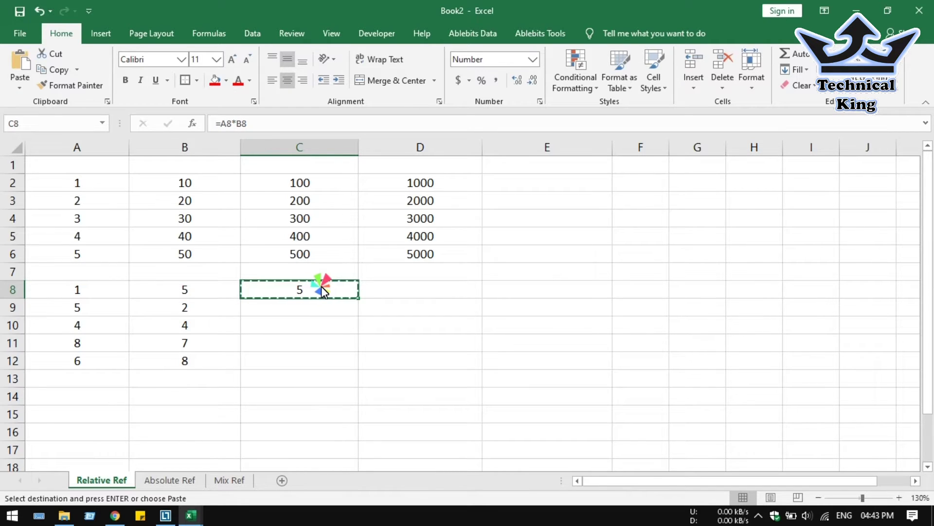
left_click(691, 361)
key("ctrl+v")
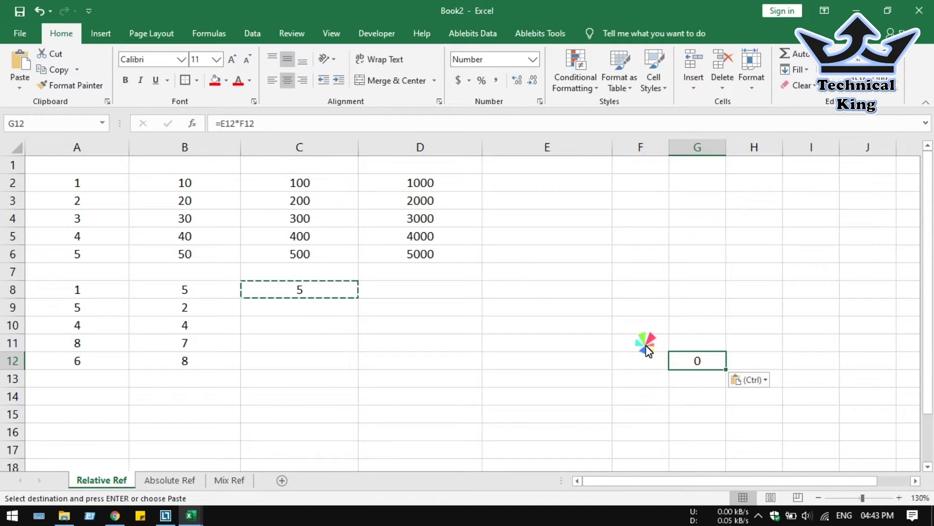
left_click(579, 362)
left_click(705, 359)
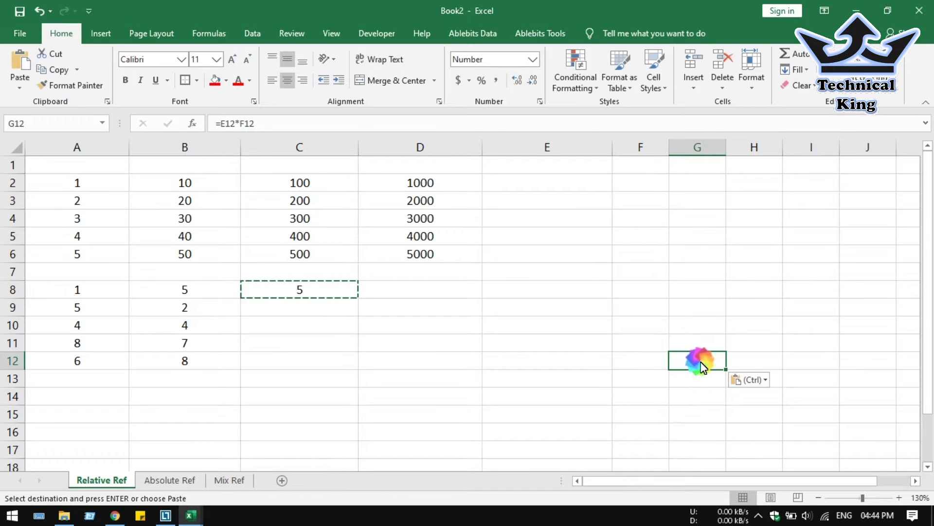
- Copy the formula from G12 to D13
key("ctrl+c")
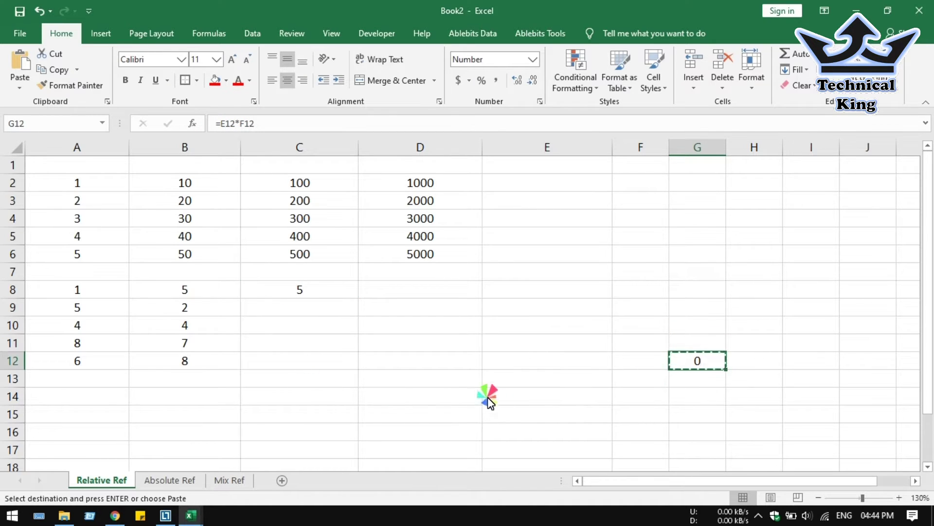
left_click(440, 379)
key("ctrl+v")
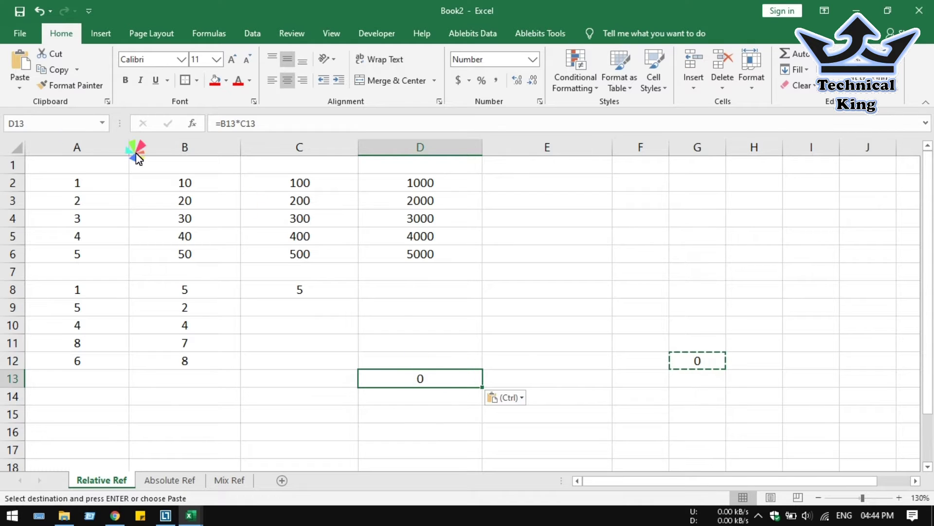
- Clear the two copied test formulas from the range D12:G14
left_click(31, 124)
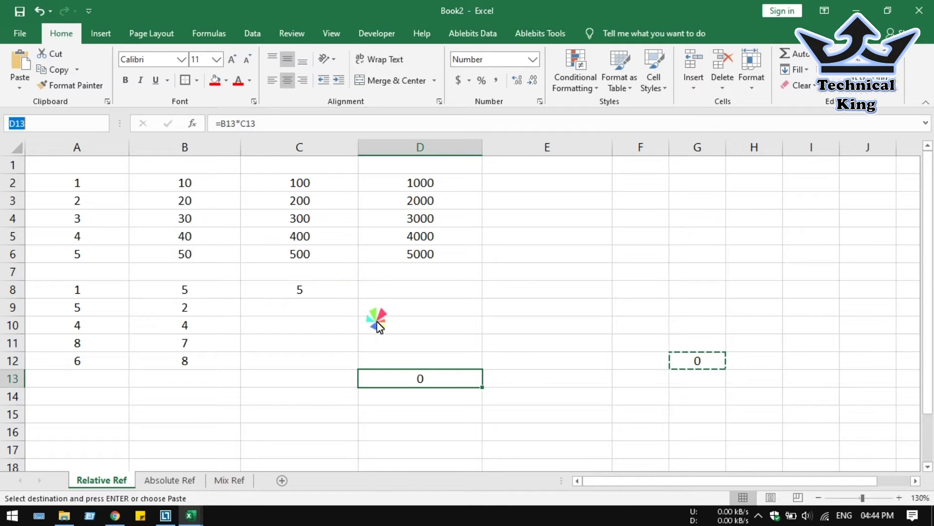
left_click_drag(370, 360, 717, 391)
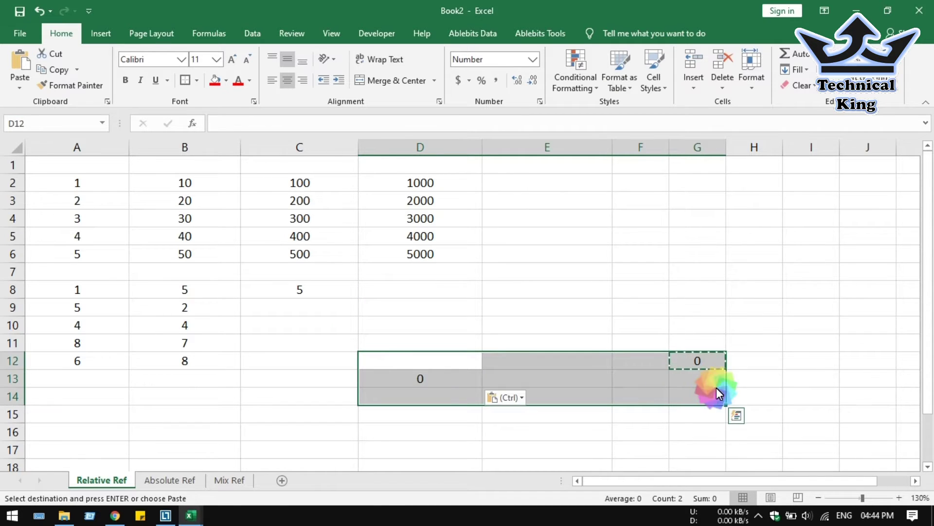
key("Delete")
- Copy the C8 formula across the range C8:F12
left_click(318, 292)
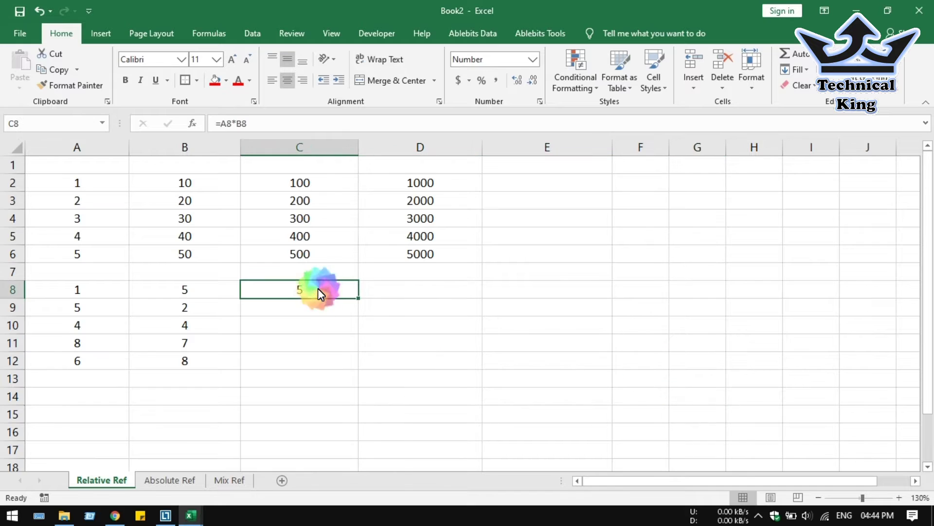
key("ctrl+c")
left_click_drag(317, 292, 640, 360)
key("ctrl+v")
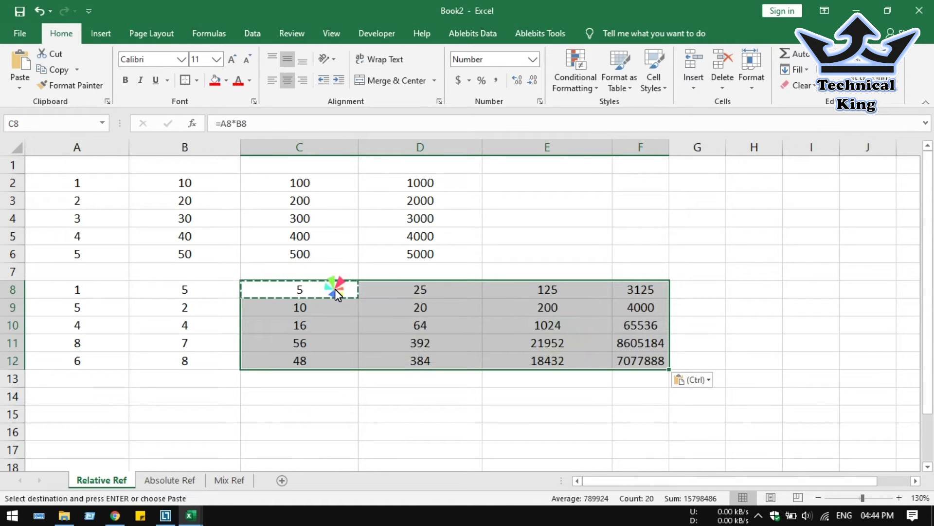
- Examine how the copied formulas in rows 8 and 10 relate to the two cells to their left
left_click(305, 289)
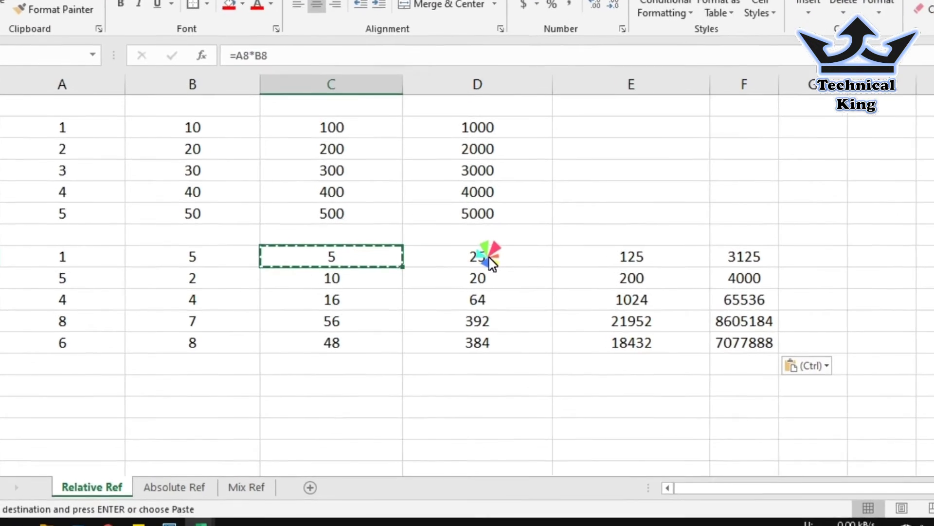
left_click(426, 290)
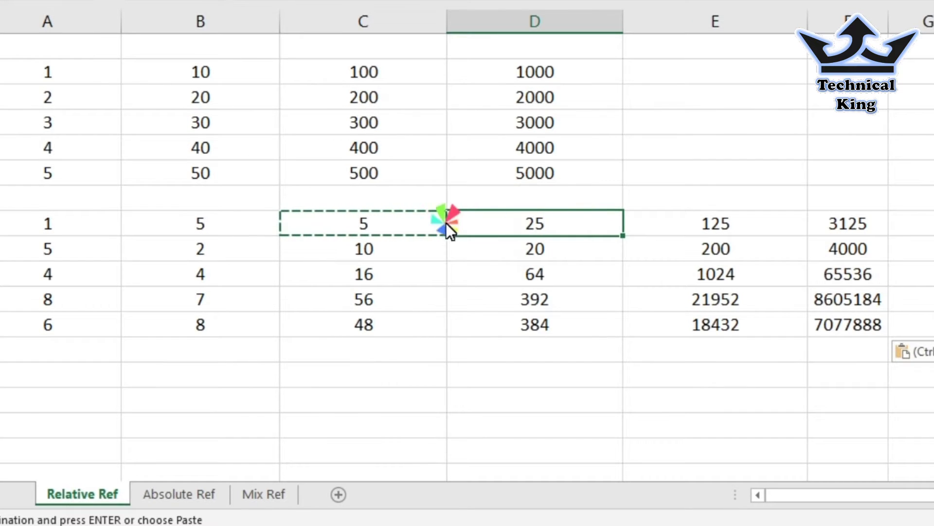
left_click(380, 223)
left_click(249, 224)
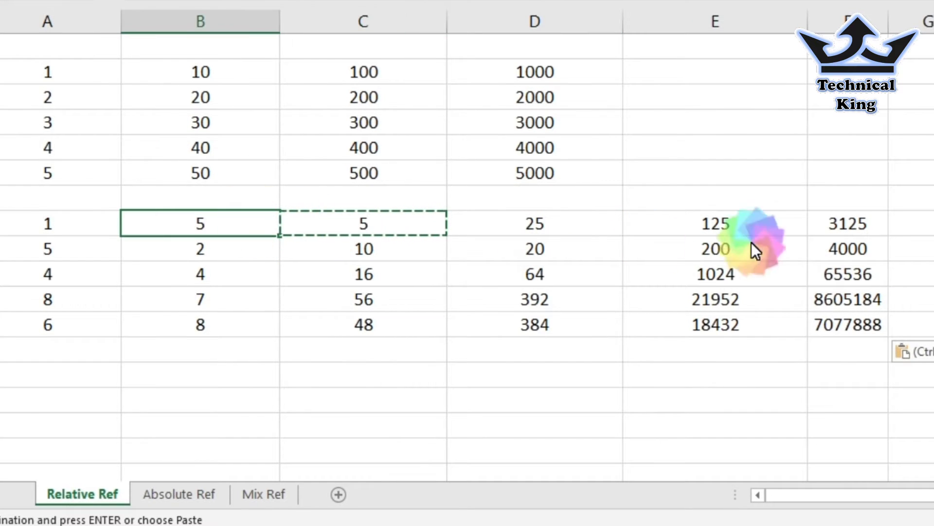
left_click(838, 228)
left_click(715, 224)
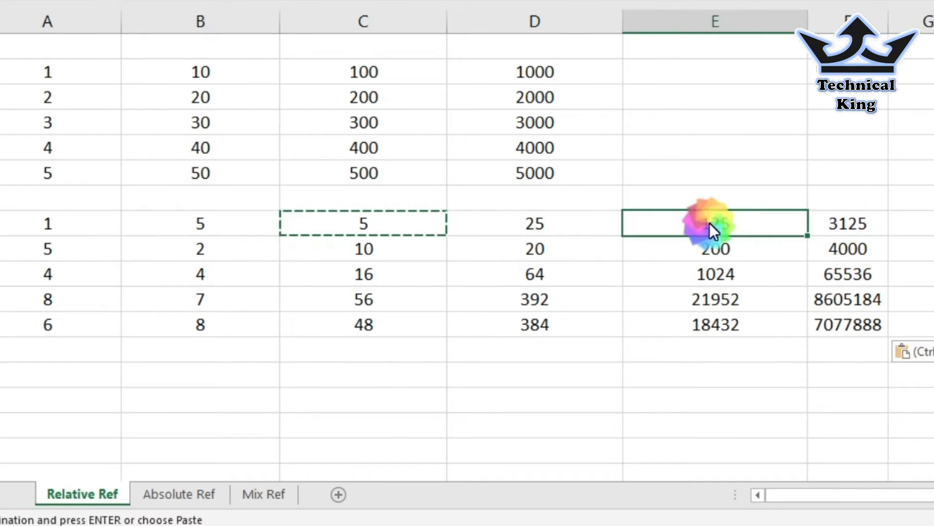
left_click(597, 226)
left_click(559, 274)
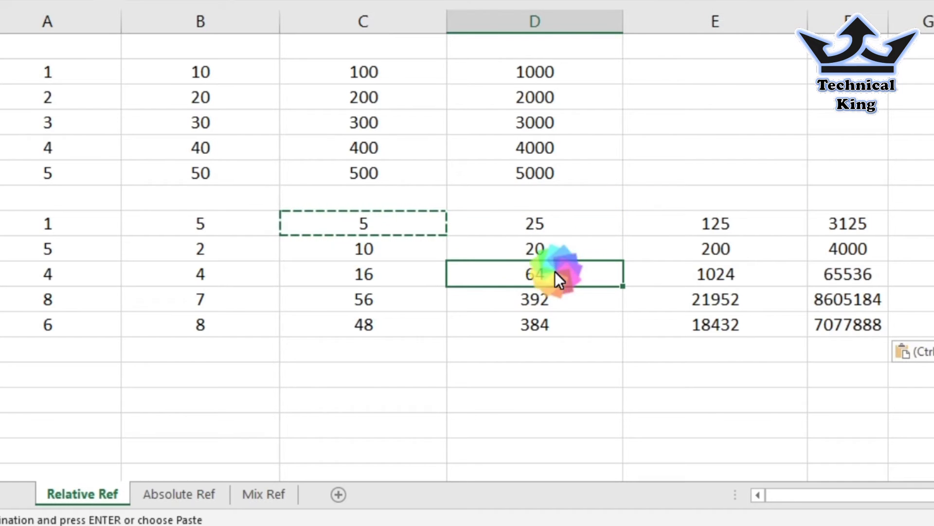
left_click(387, 276)
left_click(239, 275)
left_click(357, 271)
left_click(243, 276)
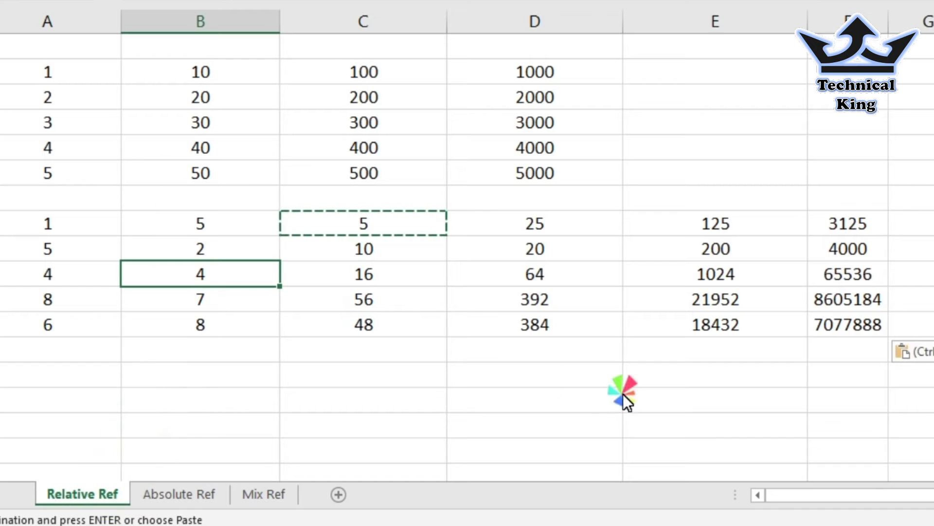
- On the Absolute Ref sheet, clear the Total With Bonus values in I3:I9
left_click(208, 497)
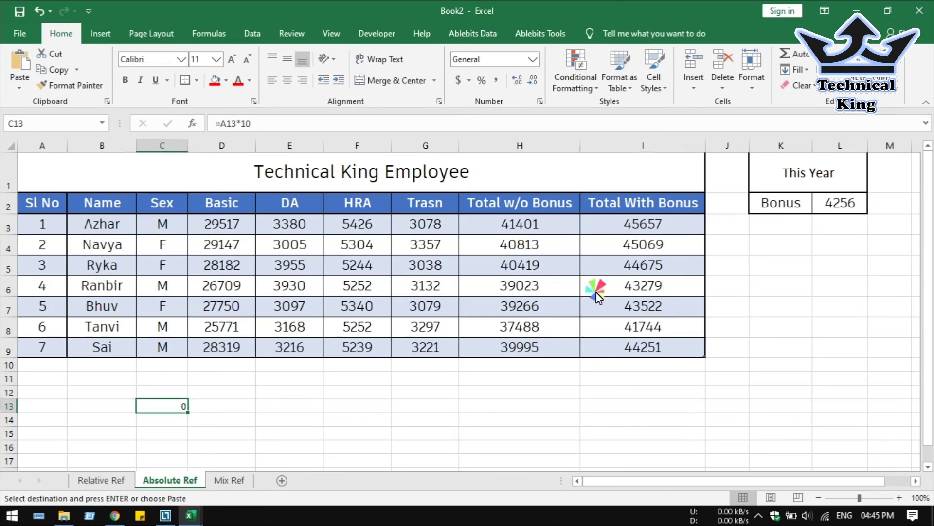
left_click(641, 225)
key("Delete")
left_click_drag(640, 230, 622, 347)
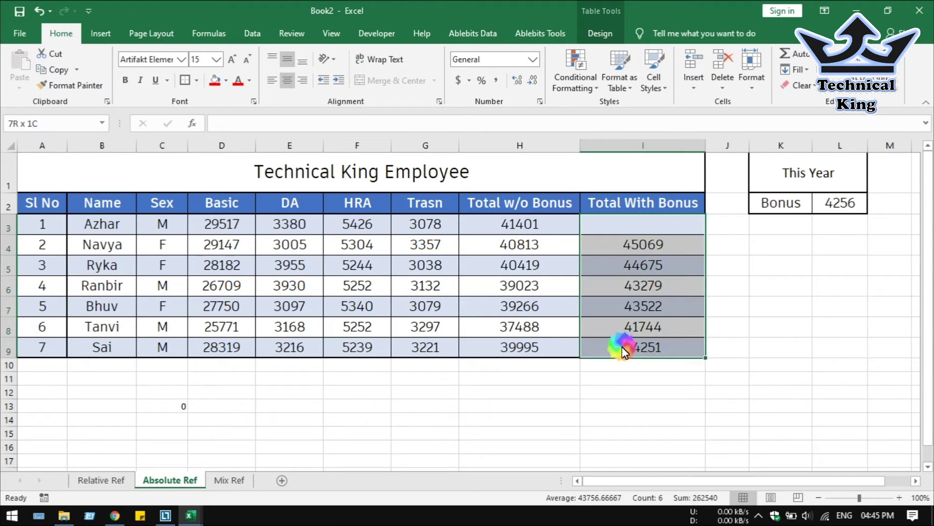
key("Delete")
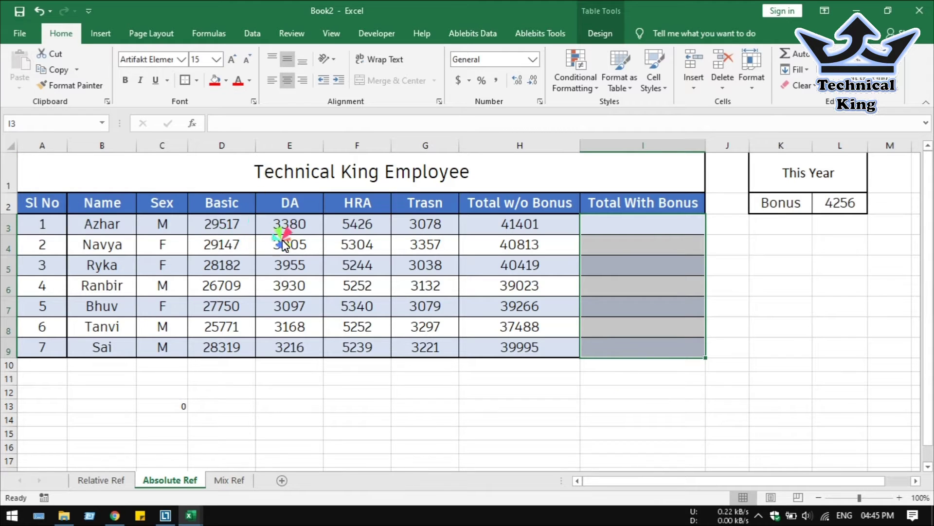
- Examine how the Total w/o Bonus formula in H3 sums the Basic, DA, HRA and Trasn amounts
left_click_drag(535, 223, 532, 345)
left_click(491, 230)
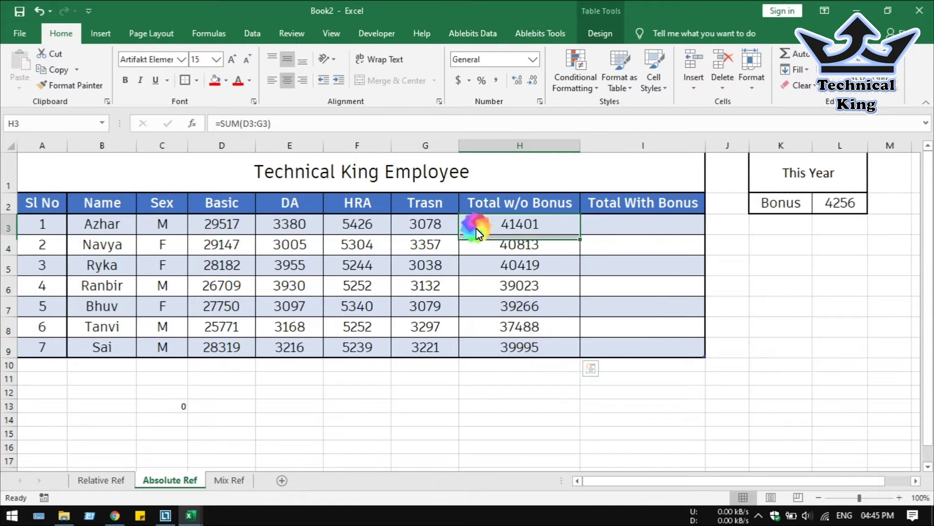
left_click_drag(217, 222, 450, 218)
left_click(477, 231)
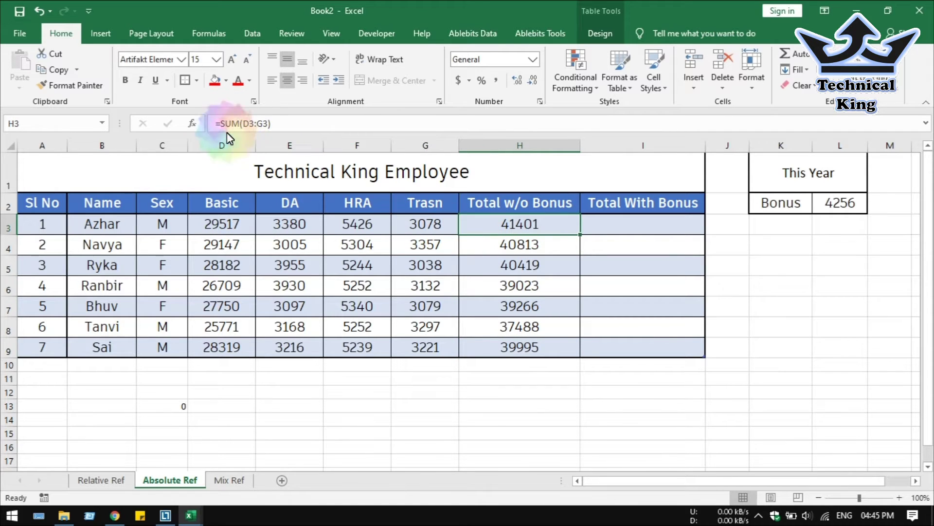
left_click(633, 226)
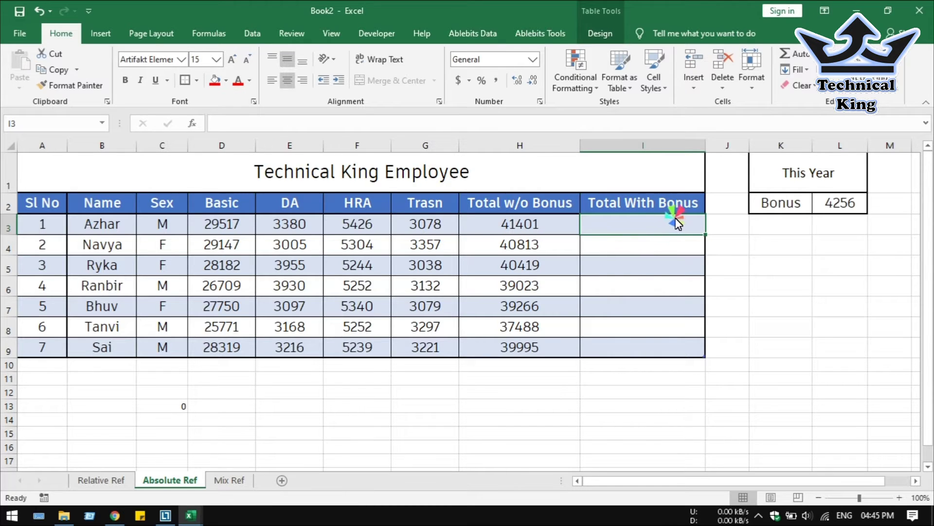
left_click(531, 226)
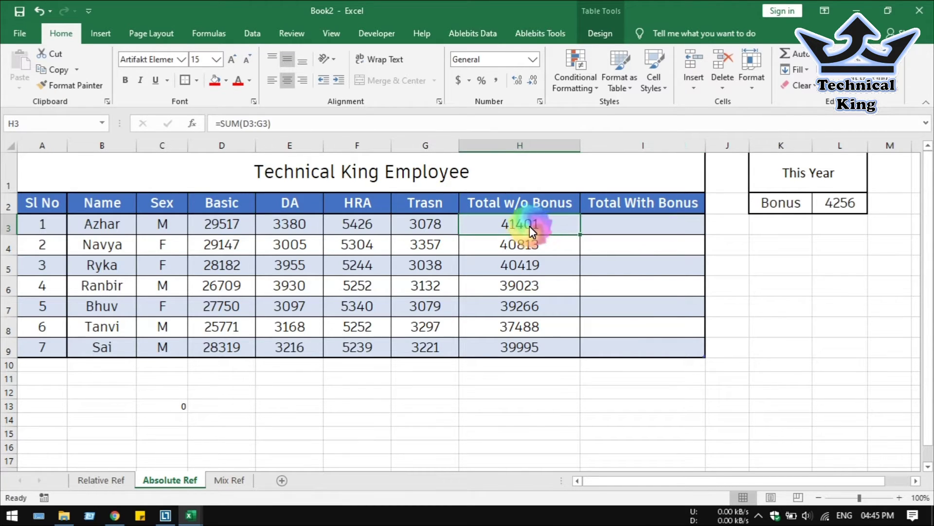
- Enter a Total With Bonus formula in I3 that adds the relative bonus cell L2 to Total w/o Bonus
left_click(622, 228)
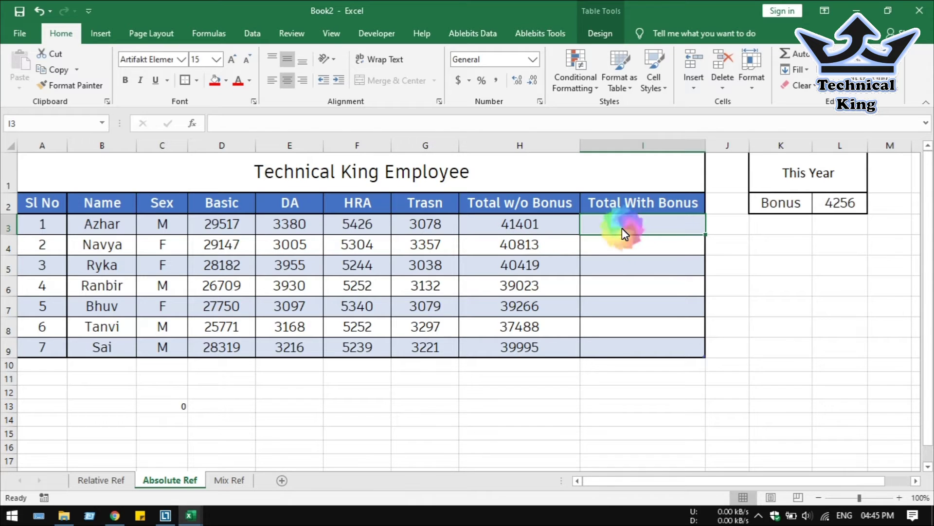
type("=")
left_click(516, 226)
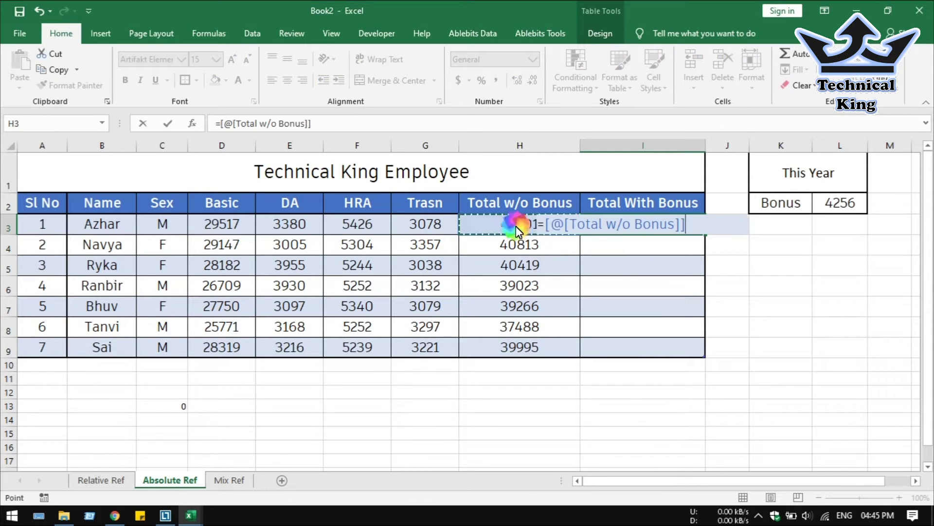
type("+")
left_click(847, 203)
key("Return")
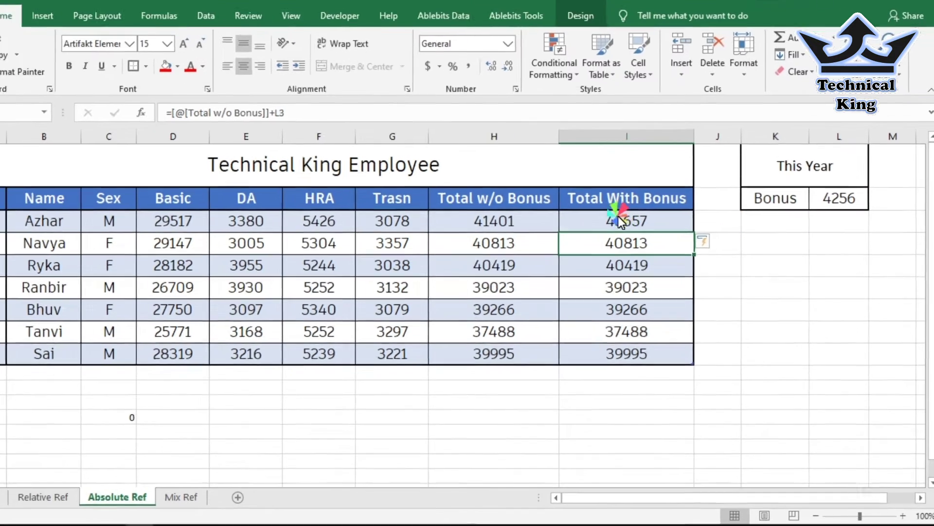
- Compare the totals with and without bonus in rows 3 and 4 against the bonus amount in L2
left_click(618, 216)
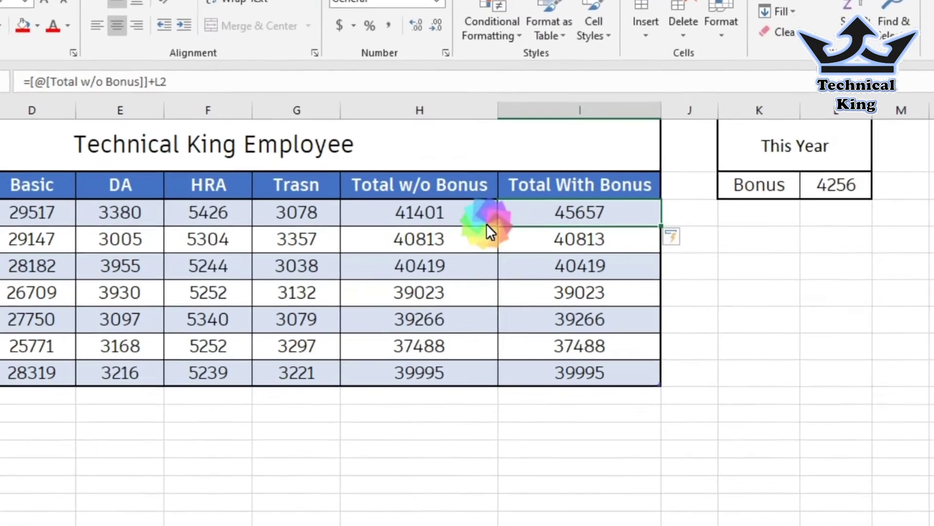
left_click(494, 221)
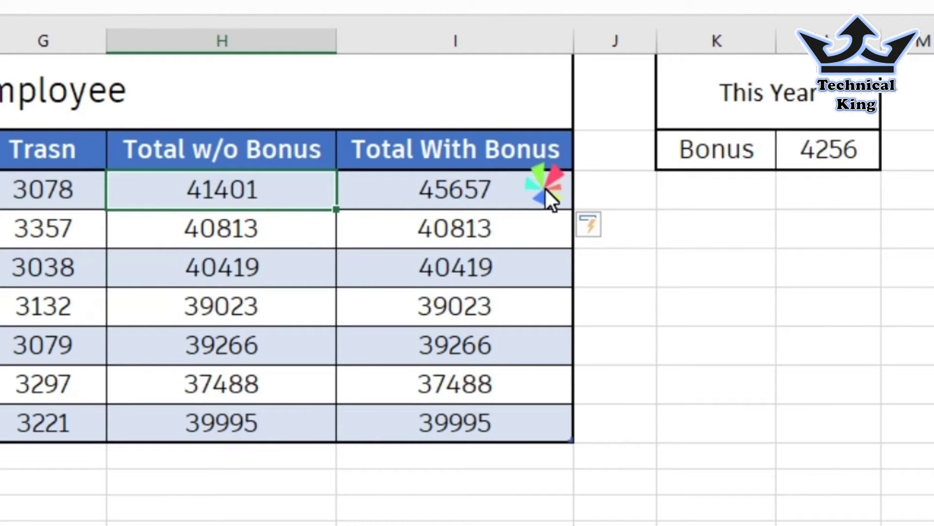
left_click(518, 195)
left_click(258, 229)
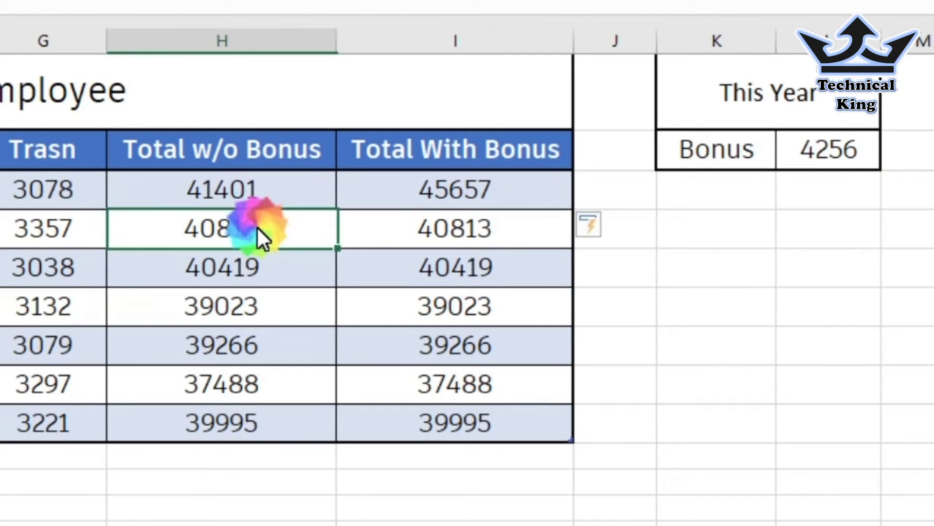
left_click(214, 241)
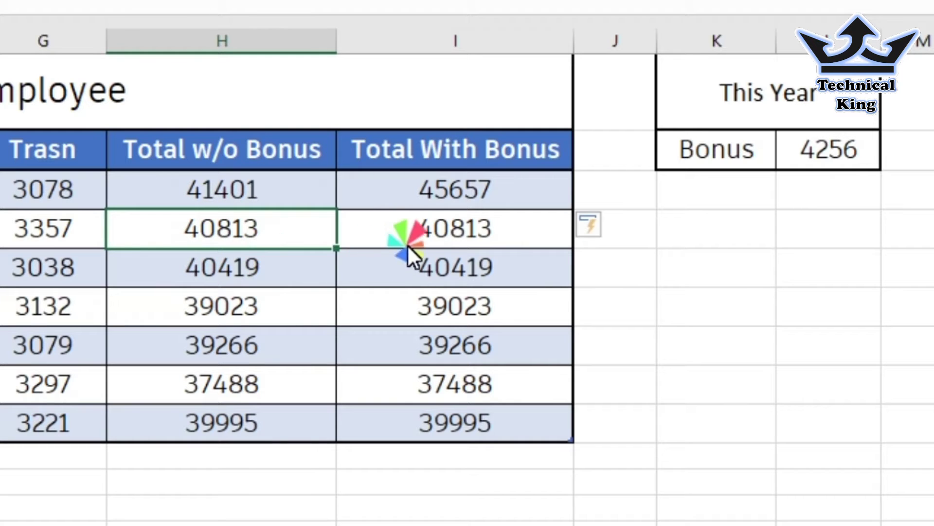
left_click(458, 241)
left_click(841, 146)
left_click(548, 223)
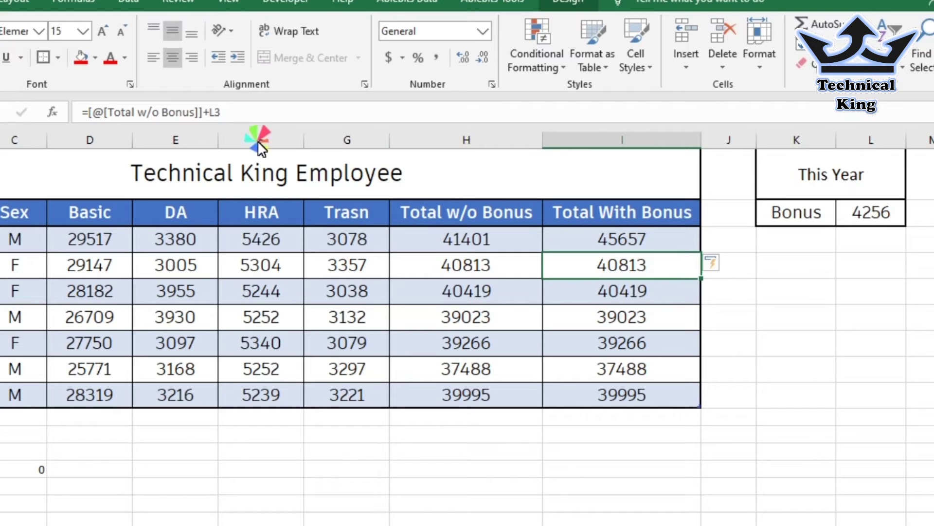
- Examine which bonus cell each Total With Bonus formula refers to, going down from I3 to I8
left_click(637, 238)
left_click(158, 119)
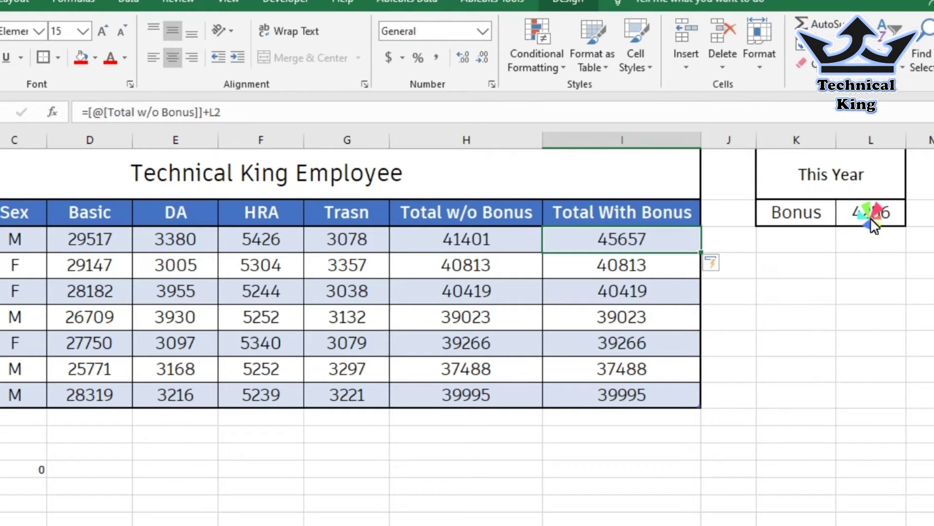
left_click(637, 263)
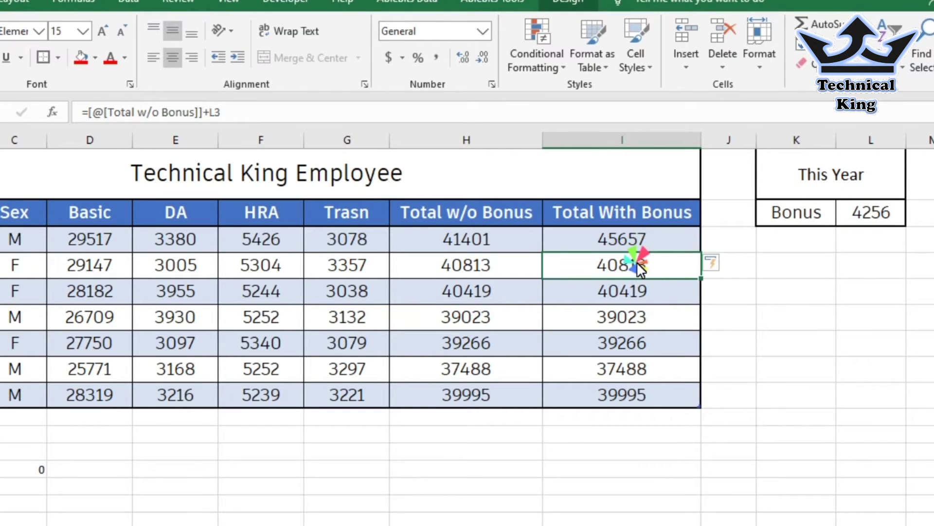
left_click(637, 292)
left_click(234, 117)
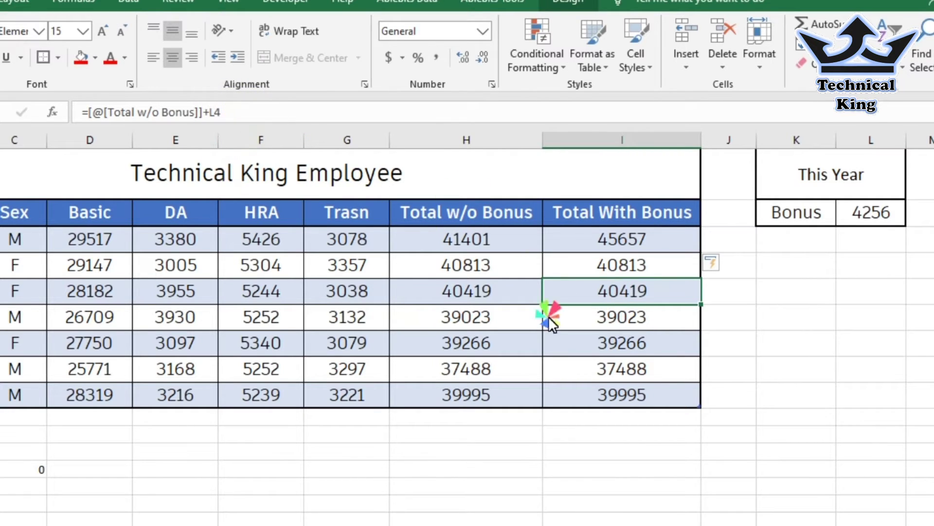
left_click(641, 319)
left_click(641, 340)
left_click(642, 360)
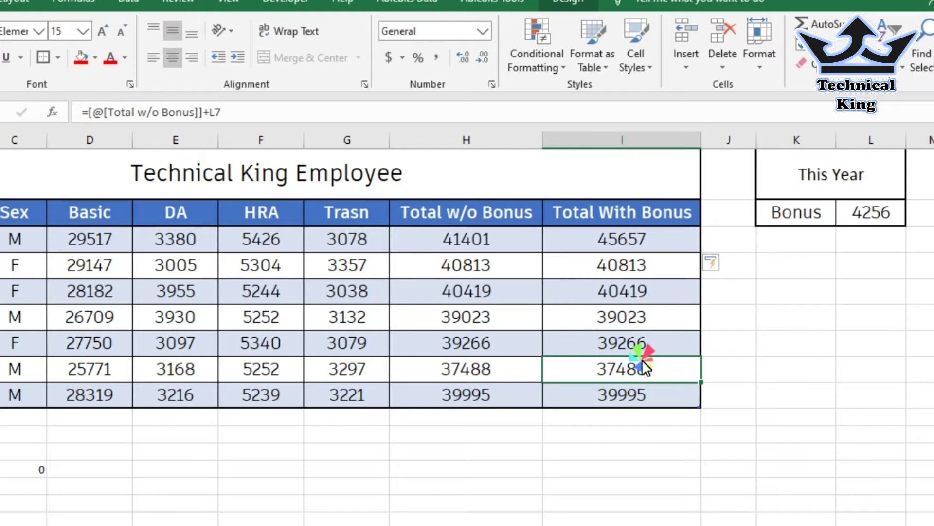
- Clear the Total With Bonus formulas in I4:I9, keeping the one in I3
left_click_drag(642, 258, 641, 387)
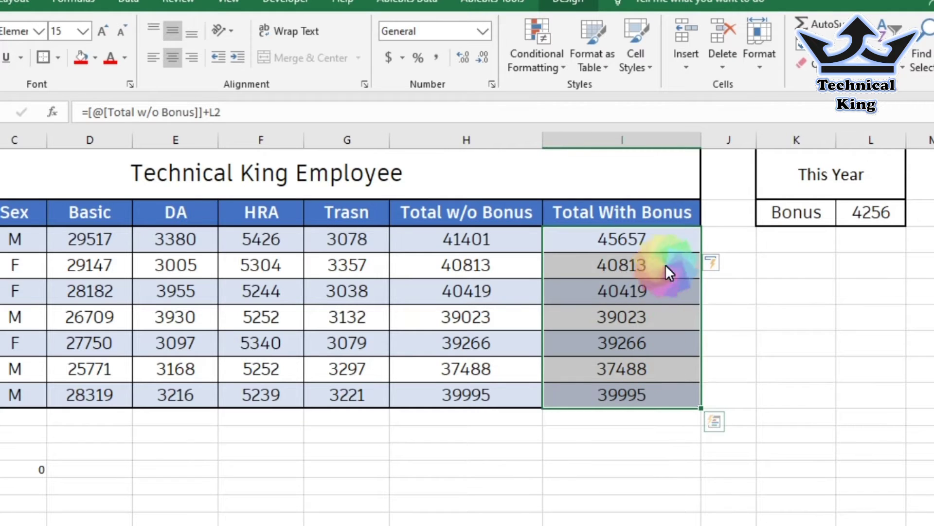
left_click_drag(665, 264, 660, 391)
key("Delete")
- Change the bonus reference in the I3 formula to the absolute reference $L$2 and fill the Total With Bonus column
left_click(669, 238)
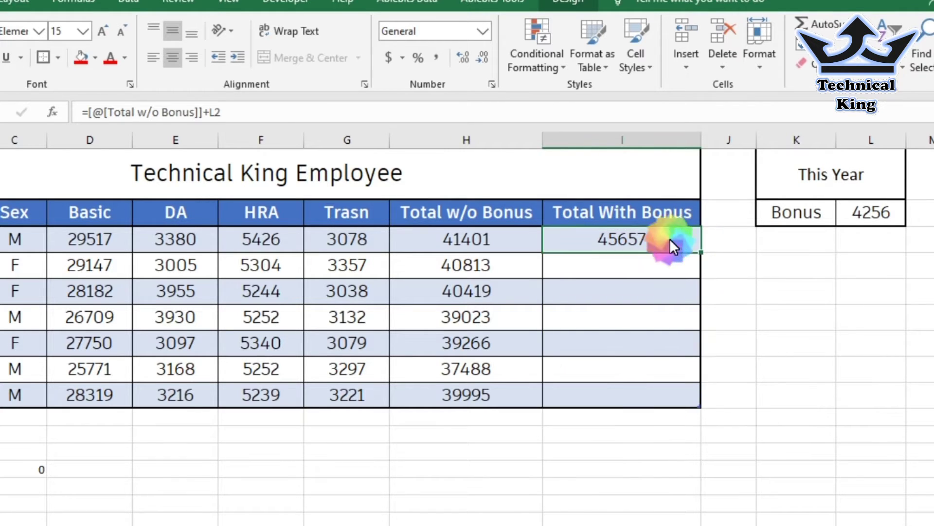
left_click(265, 114)
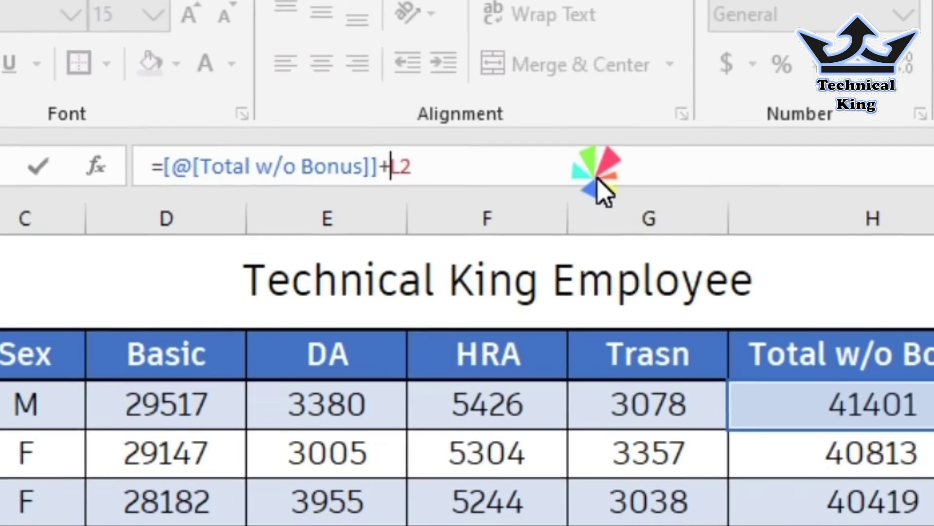
type("$")
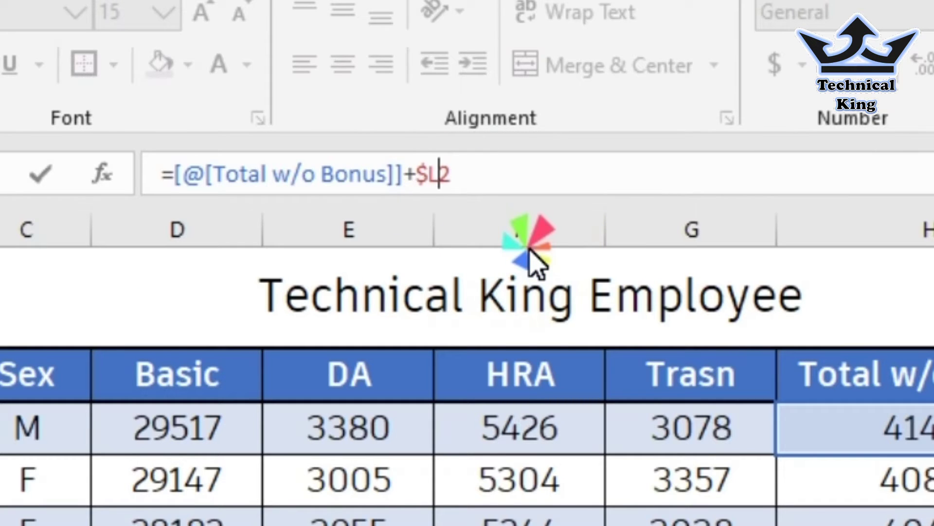
type("$")
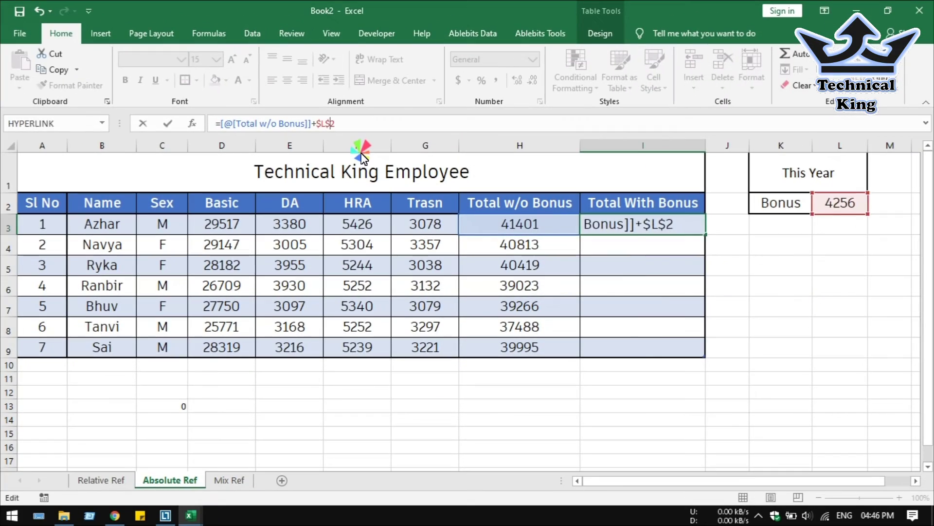
key("Return")
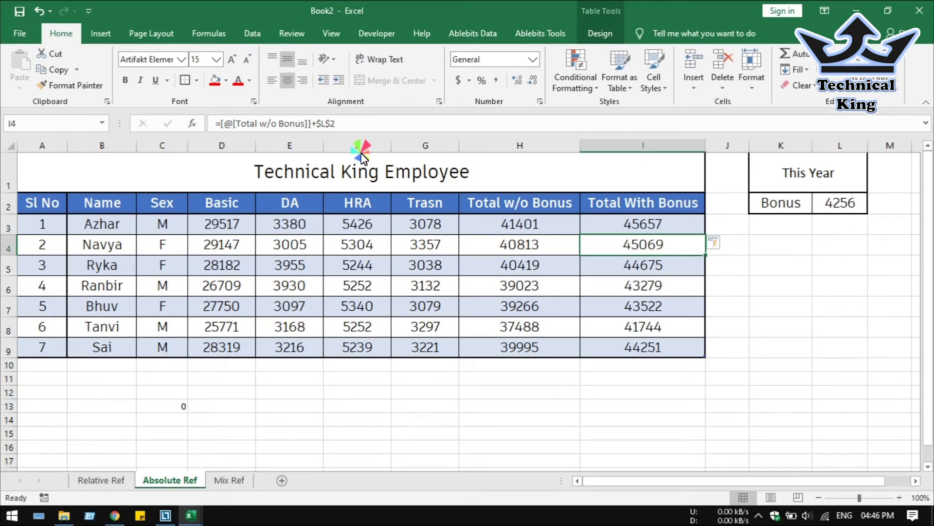
- Compare the Total w/o Bonus value in H3 with the recalculated Total With Bonus values down to row 6
left_click(547, 229)
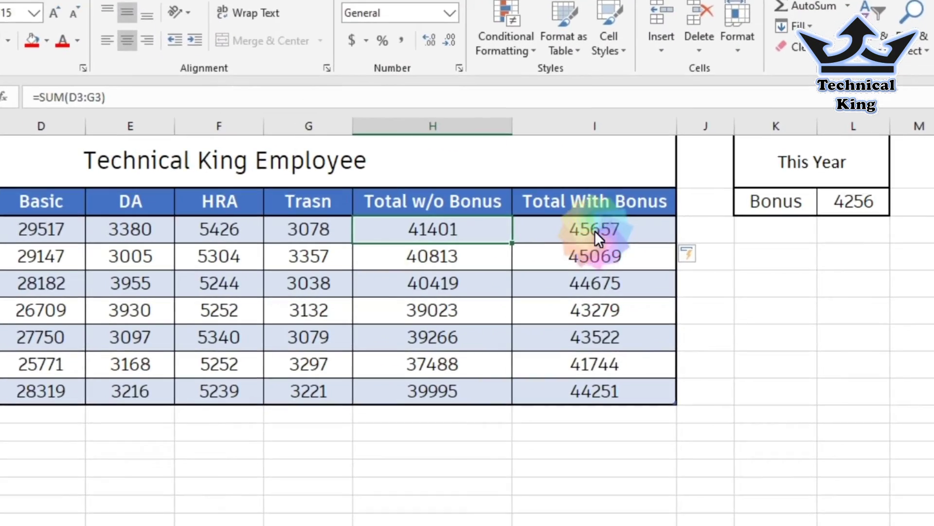
left_click(616, 278)
left_click(617, 296)
left_click(582, 338)
left_click(586, 330)
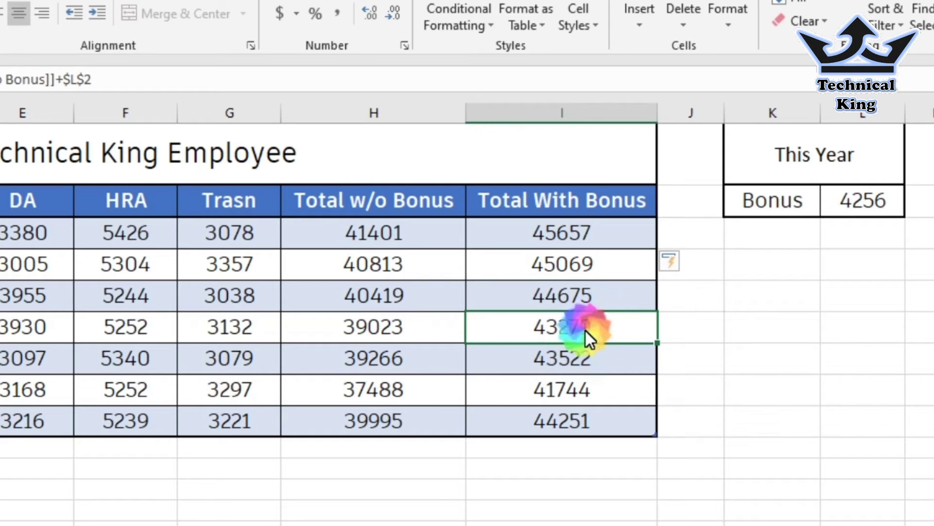
- Examine the bonus reference in several Total With Bonus formulas, from I3 down to I9
left_click(608, 232)
left_click(111, 83)
left_click(535, 252)
left_click(103, 85)
left_click(562, 361)
left_click(99, 87)
left_click(575, 418)
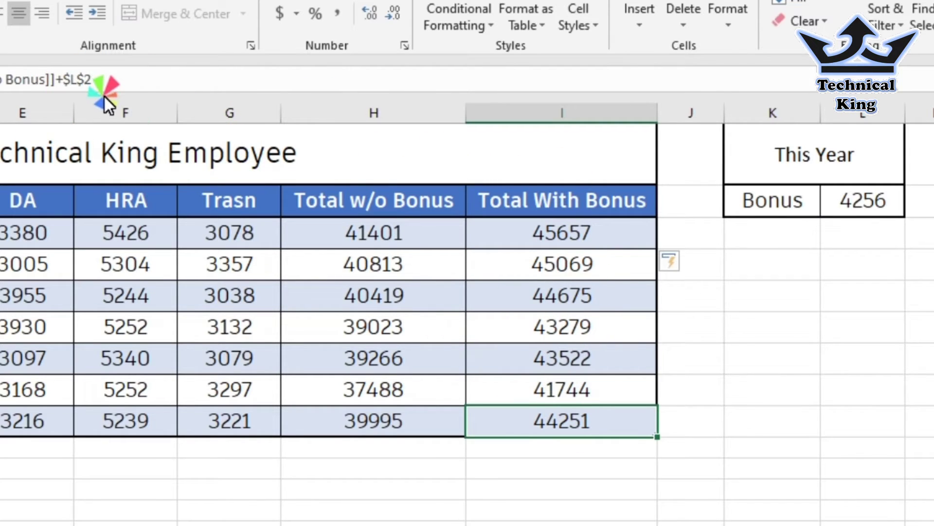
left_click(62, 80)
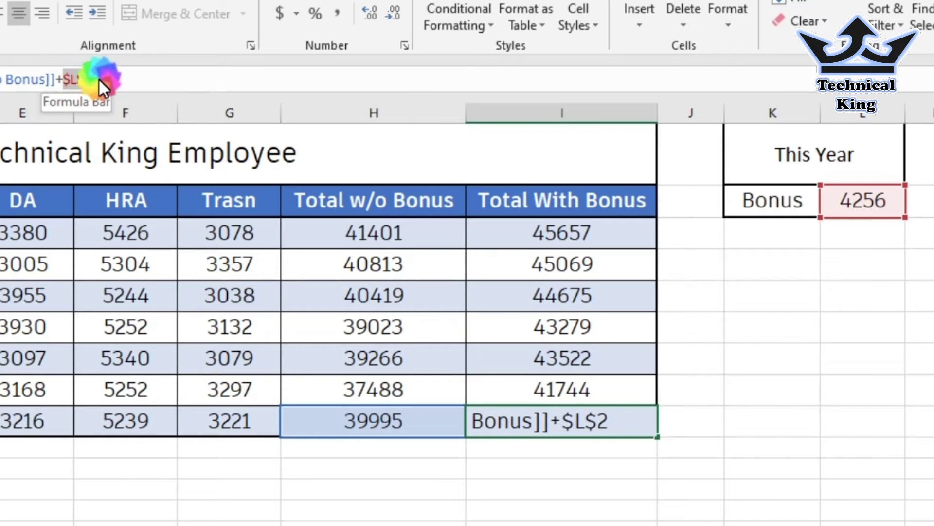
- Cycle the $L$2 bonus reference in the Total With Bonus formula through its reference types, including L$2
left_click(861, 206)
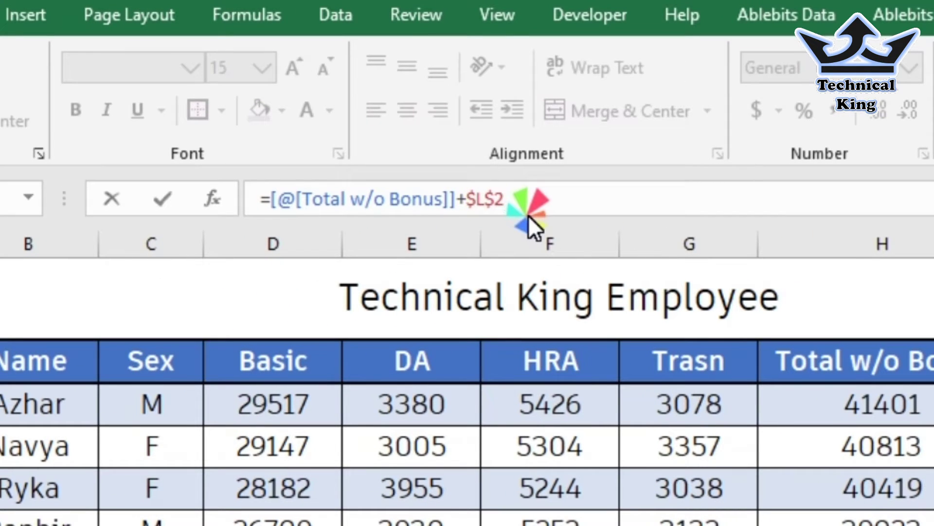
key("F4")
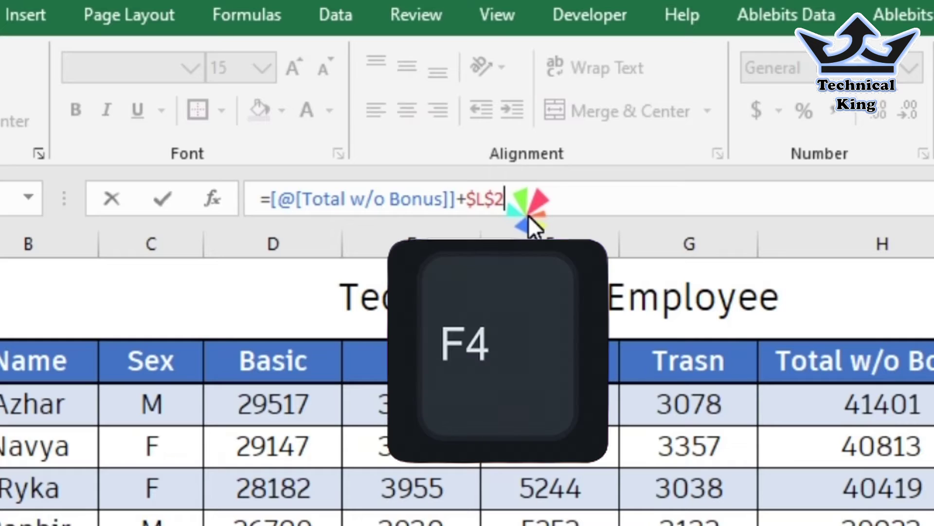
key("F4")
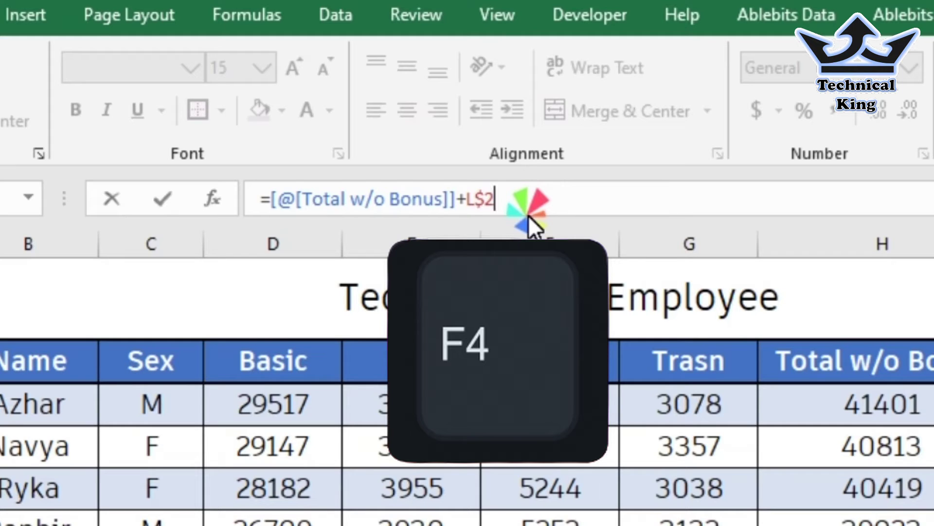
key("F4")
key("F4")
key("F4")
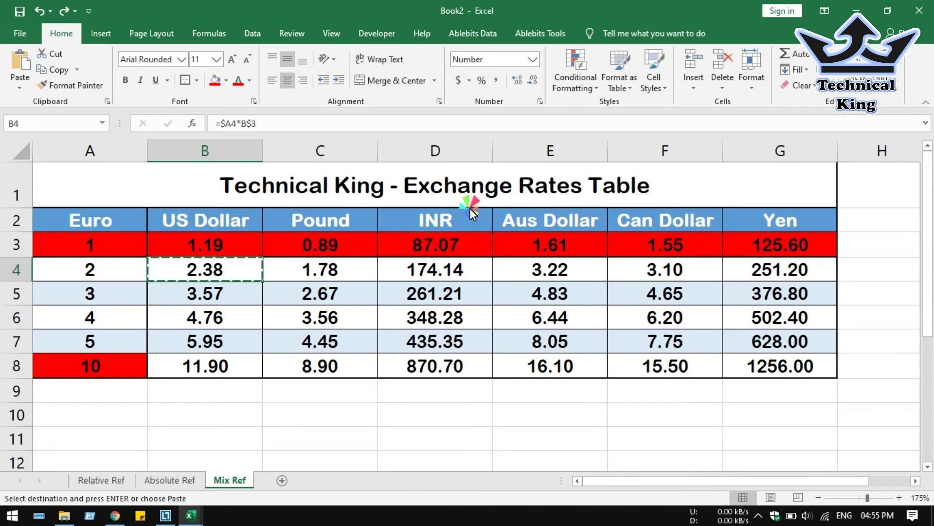
- On the Mix Ref sheet, review the currency headers in row 2 from Euro to Yen
left_click(120, 227)
left_click(226, 221)
left_click(338, 220)
left_click(433, 221)
left_click(547, 229)
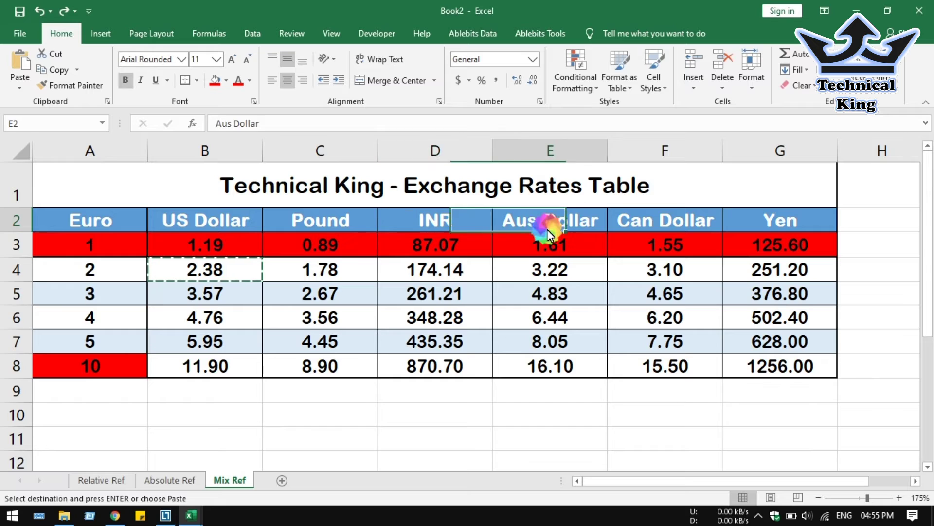
left_click(667, 221)
left_click(803, 227)
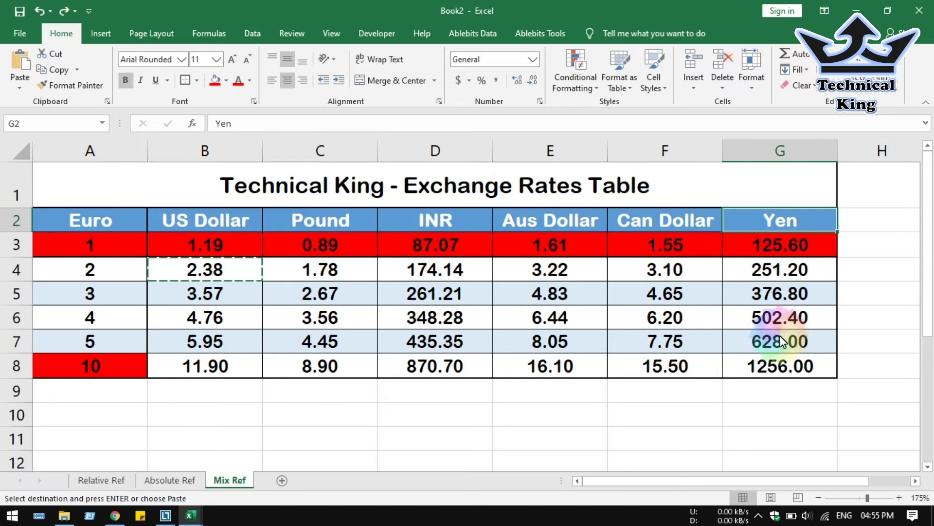
- Review the one-Euro exchange rates across row 3, from the Euro cell through US Dollar, Pound and INR to Yen
left_click(122, 249)
left_click_drag(123, 249, 809, 251)
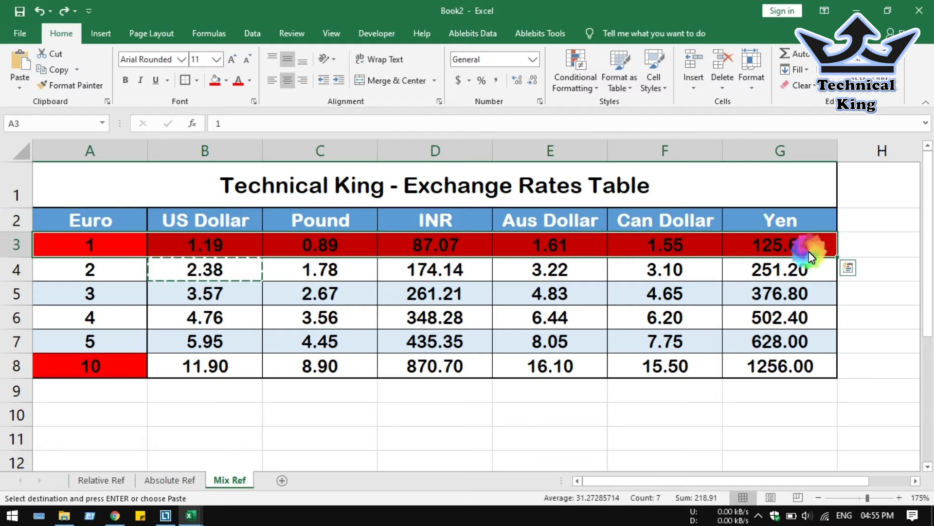
left_click(112, 240)
left_click(223, 243)
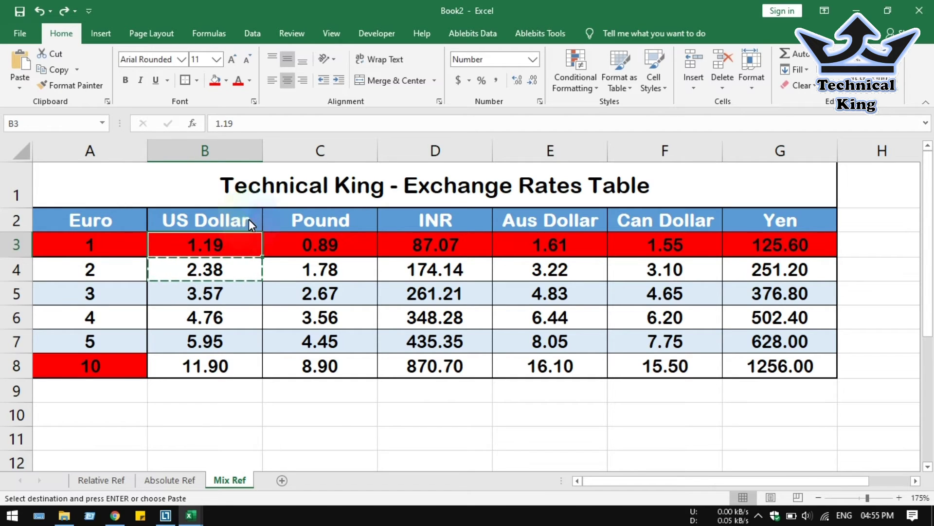
left_click(241, 253)
left_click(336, 246)
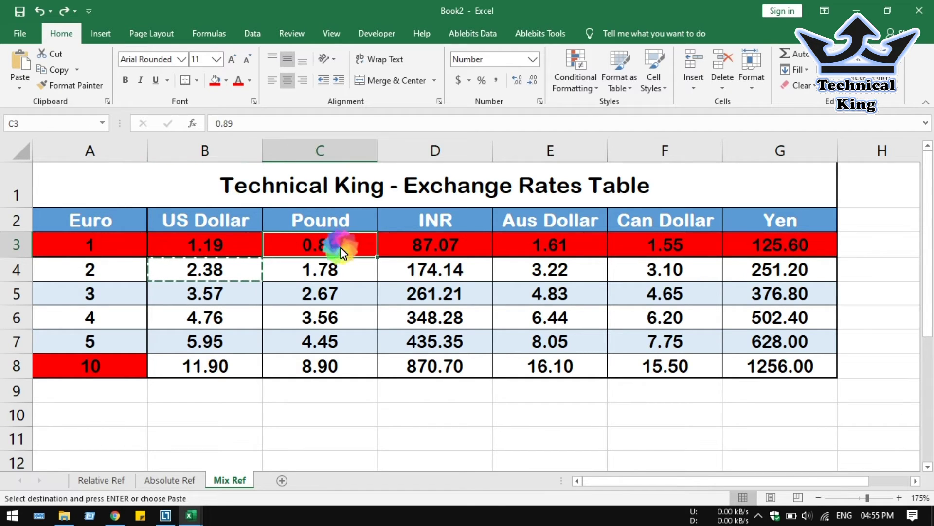
left_click(397, 246)
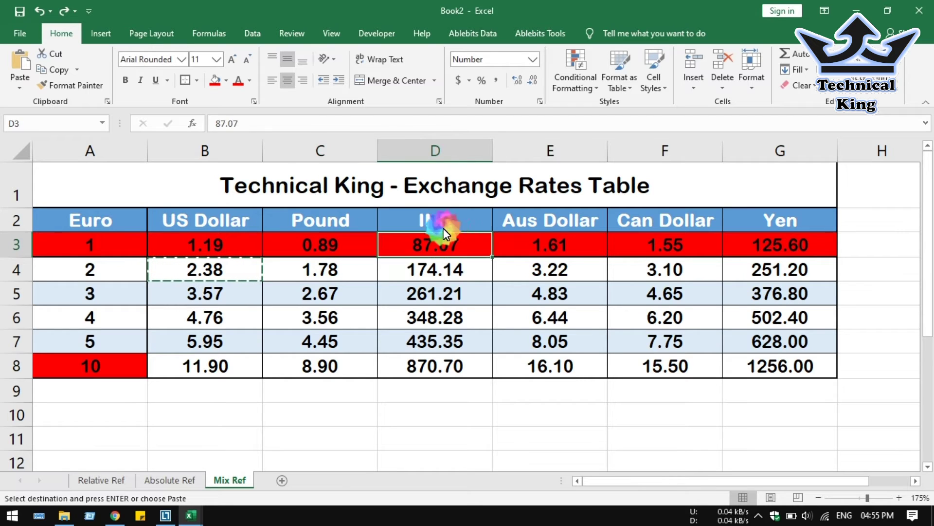
left_click(449, 231)
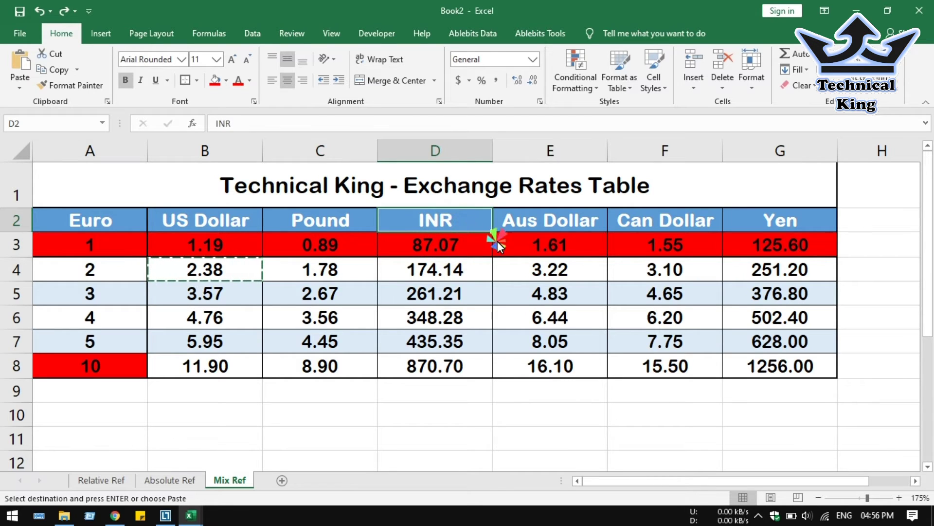
left_click_drag(802, 245, 87, 245)
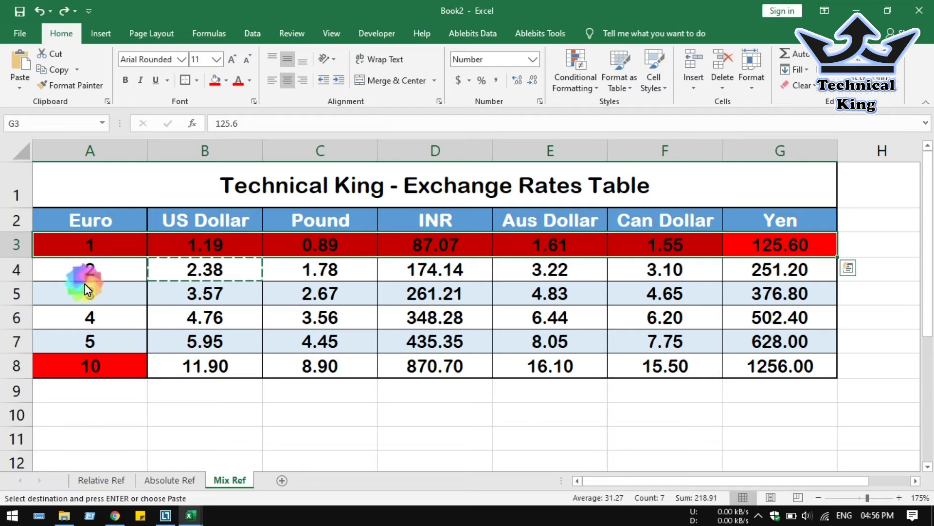
- Go through the Euro amounts in column A, set A8 to 8, and check the converted amounts in B8:G8
left_click(102, 273)
left_click(106, 293)
left_click(107, 318)
left_click(110, 340)
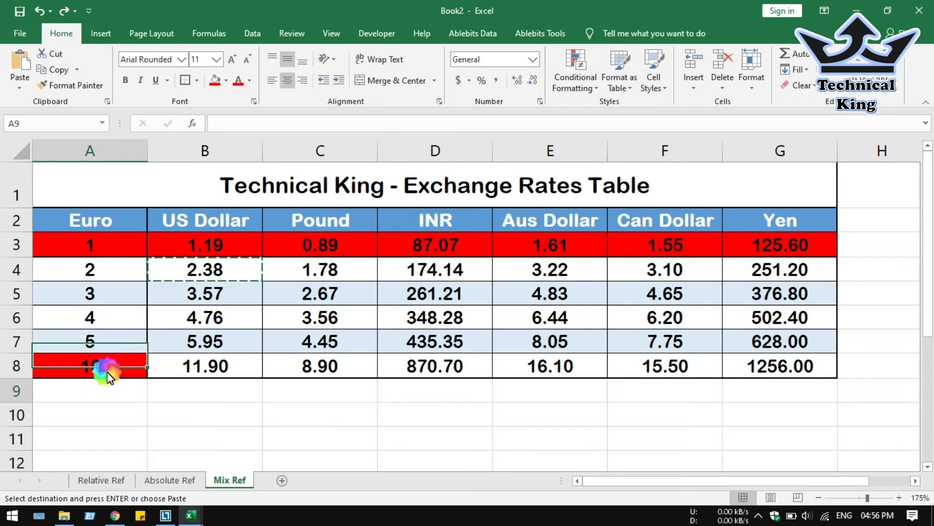
left_click(110, 361)
type("8")
key("Return")
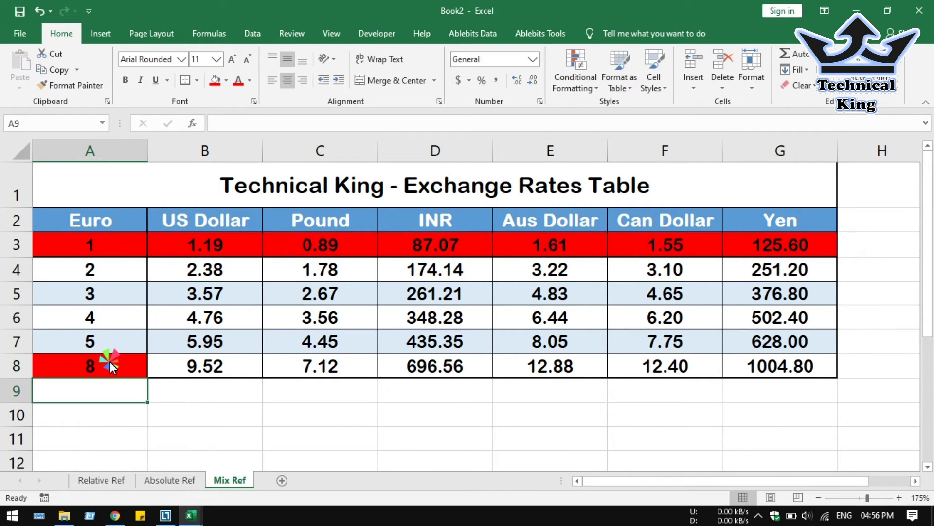
left_click_drag(203, 369, 803, 366)
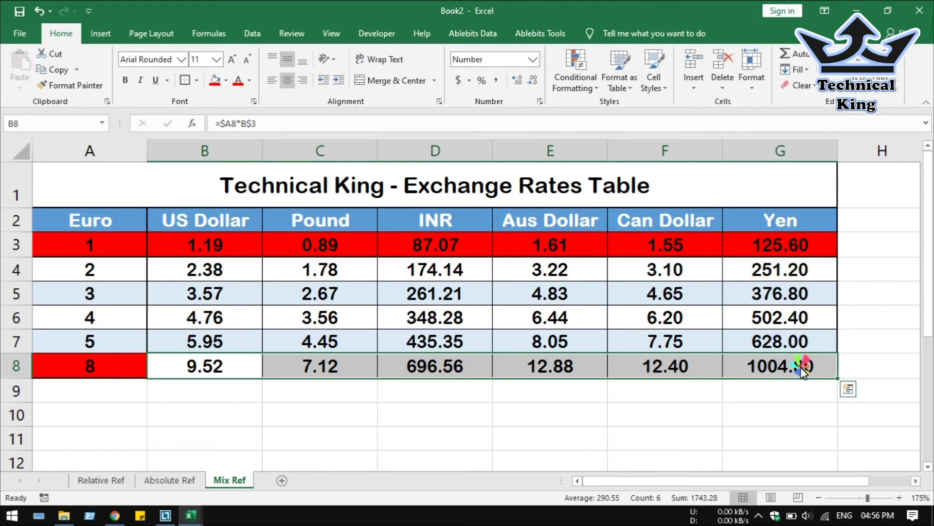
- Clear the conversion formulas from B4:G8
left_click(291, 299)
left_click_drag(231, 276, 762, 368)
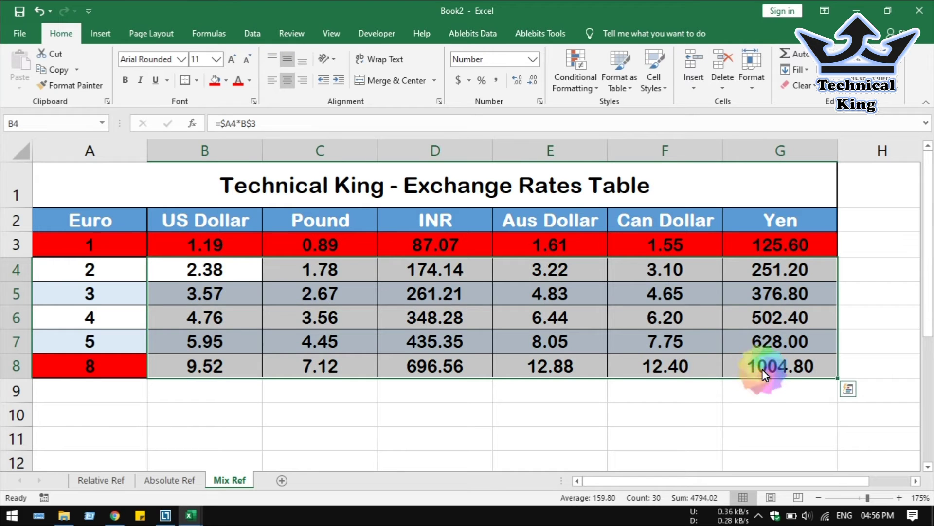
key("Delete")
- Enter the formula =A4*B3 in B4 to convert the first Euro amount to US Dollar
left_click(235, 270)
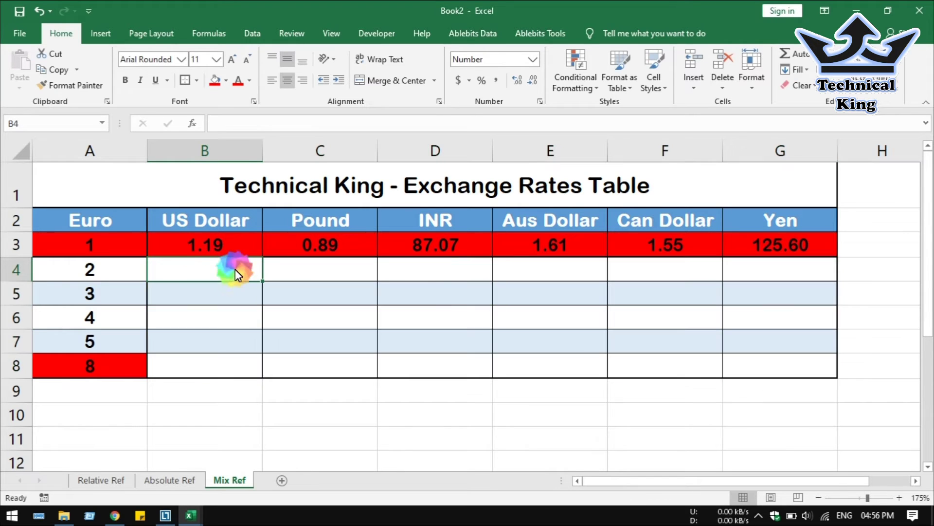
type("=")
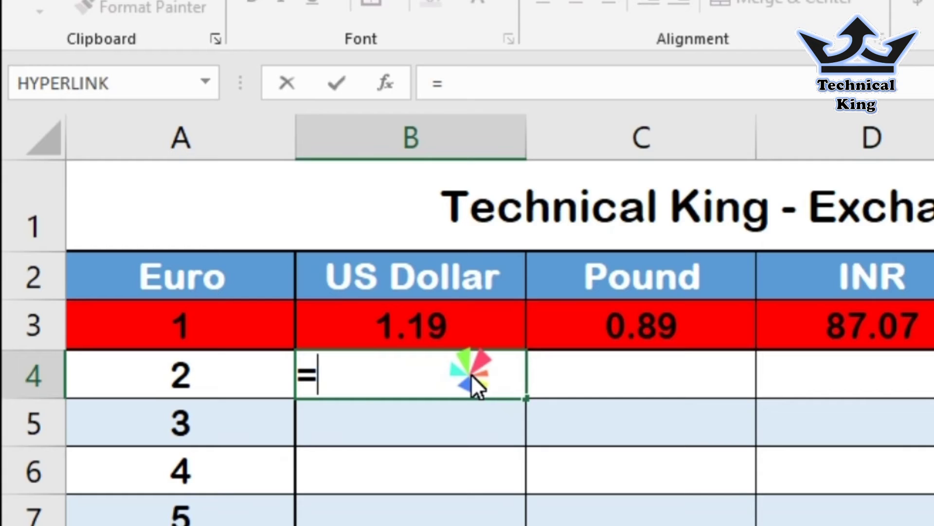
left_click(223, 384)
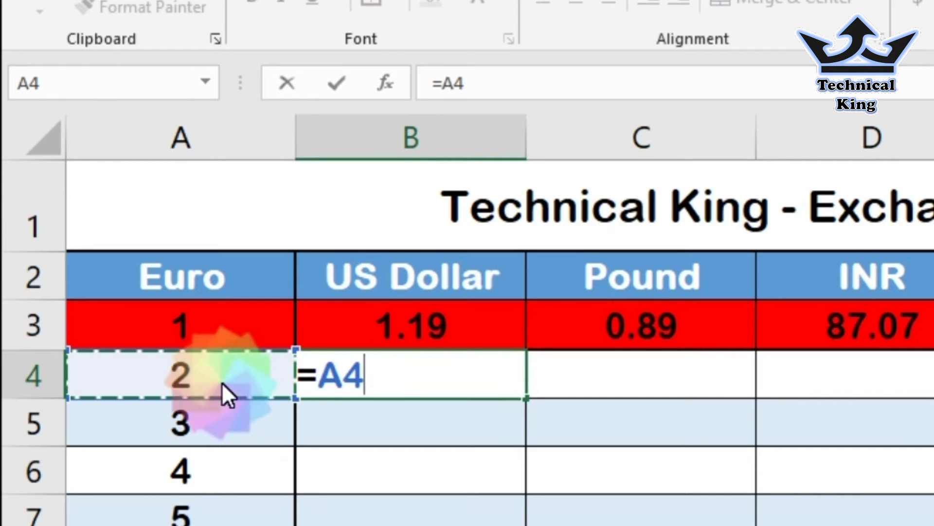
type("*")
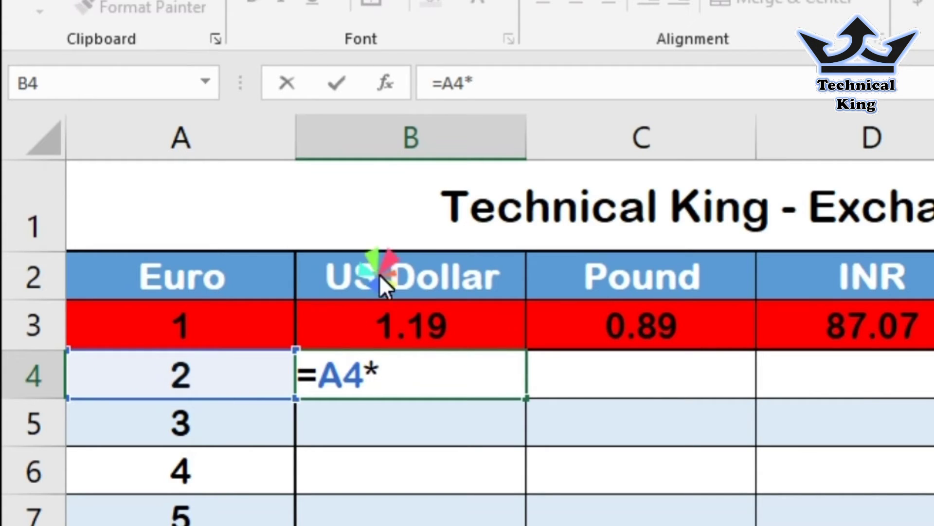
left_click(469, 322)
key("Return")
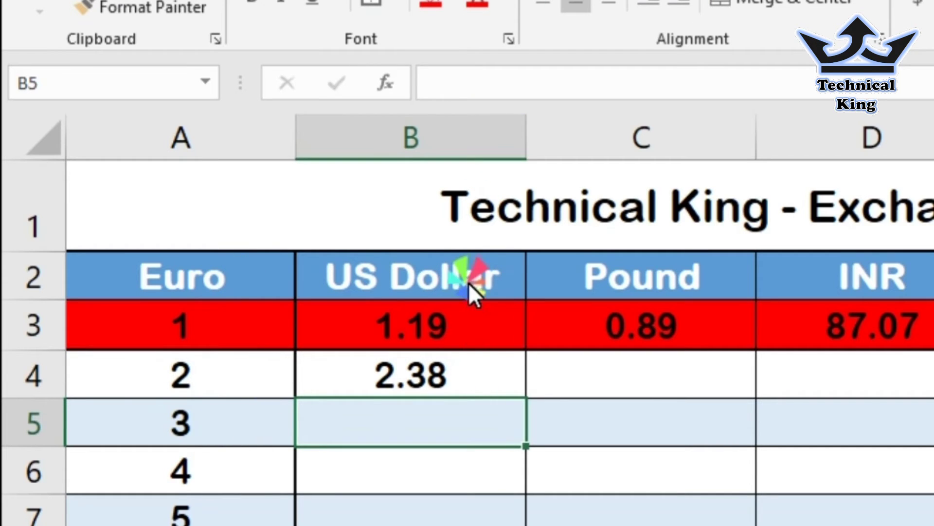
- Copy the B4 formula and paste it across the whole conversion range B4:G8
left_click(438, 370)
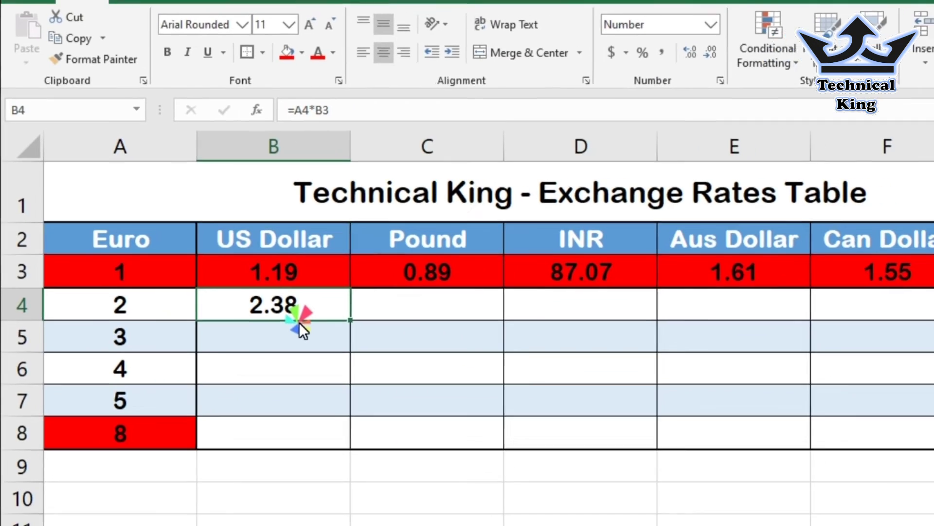
key("ctrl+c")
left_click_drag(380, 338, 753, 364)
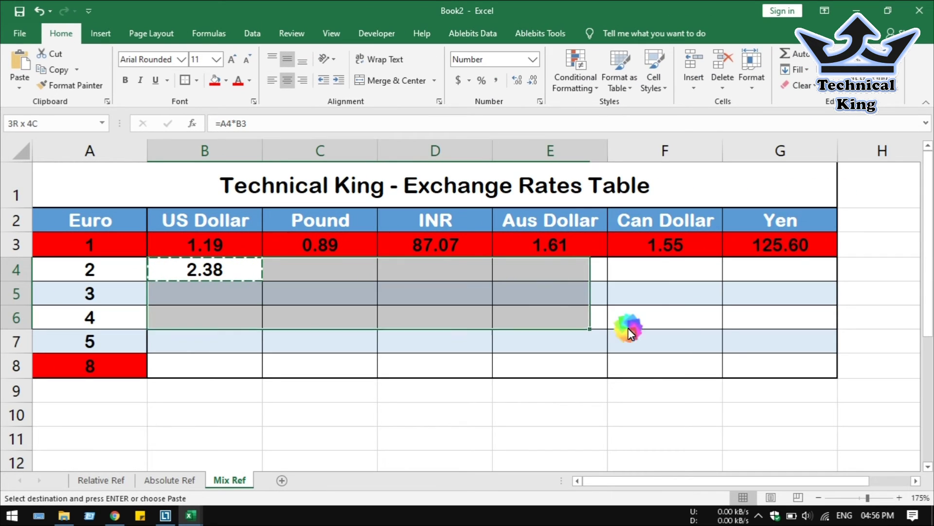
key("ctrl+v")
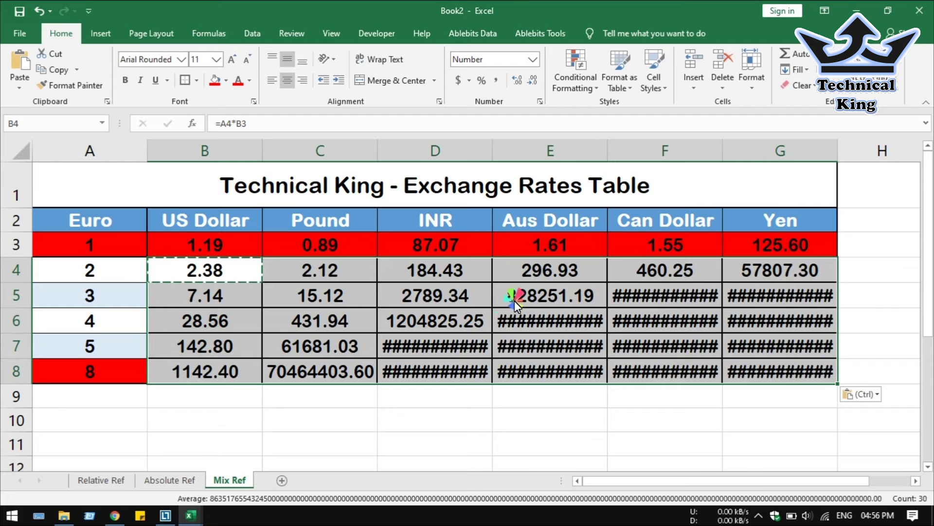
- Examine the pasted formulas in E5, D5 and C4, comparing C4 with the Euro amount in A4 and the original formula in B4
left_click(562, 304)
left_click(400, 300)
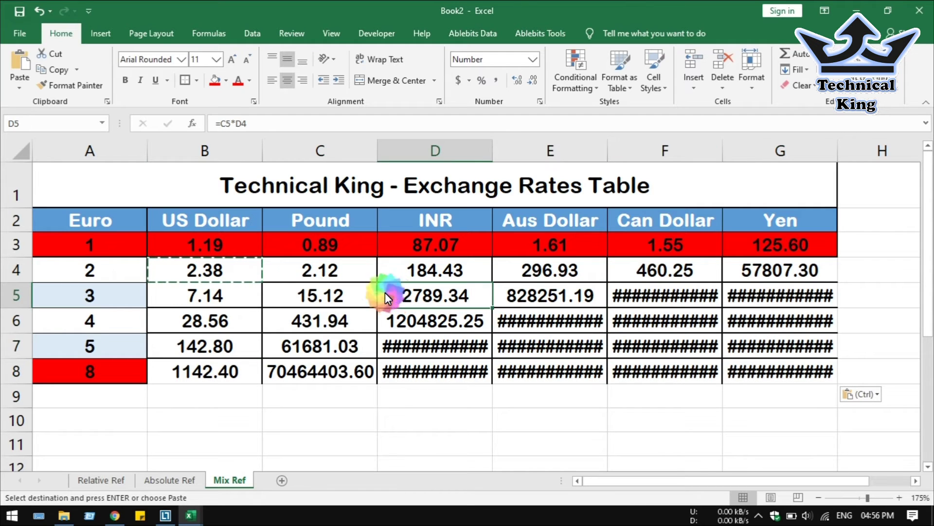
left_click(309, 267)
left_click(83, 243)
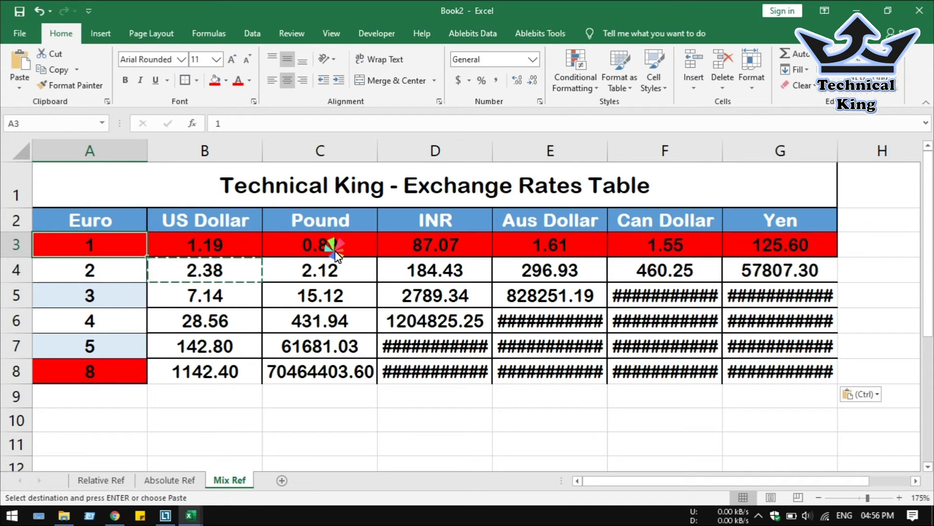
left_click(112, 274)
left_click(331, 276)
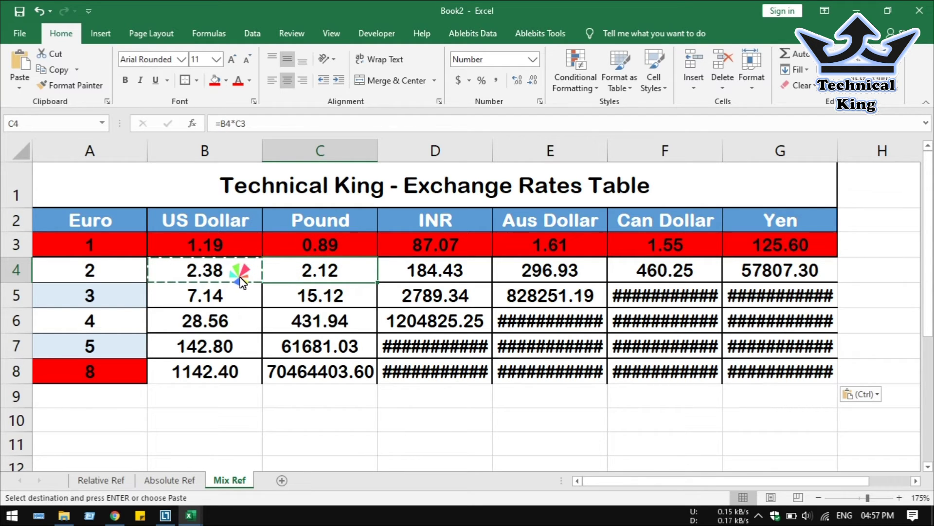
left_click(224, 270)
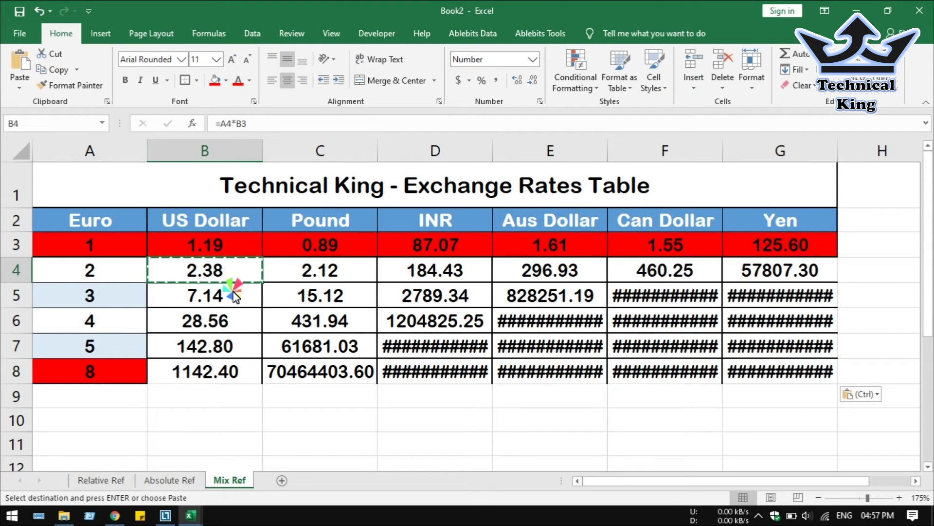
- Check the shifted references in the INR, Pound, Aus Dollar and Can Dollar formulas against the Euro amount in A6 and rate in F3
left_click(429, 293)
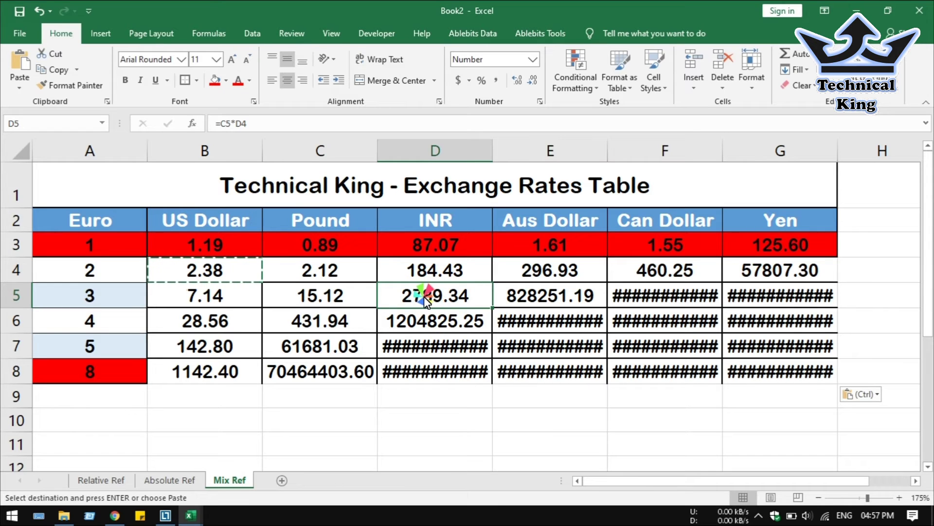
left_click(347, 296)
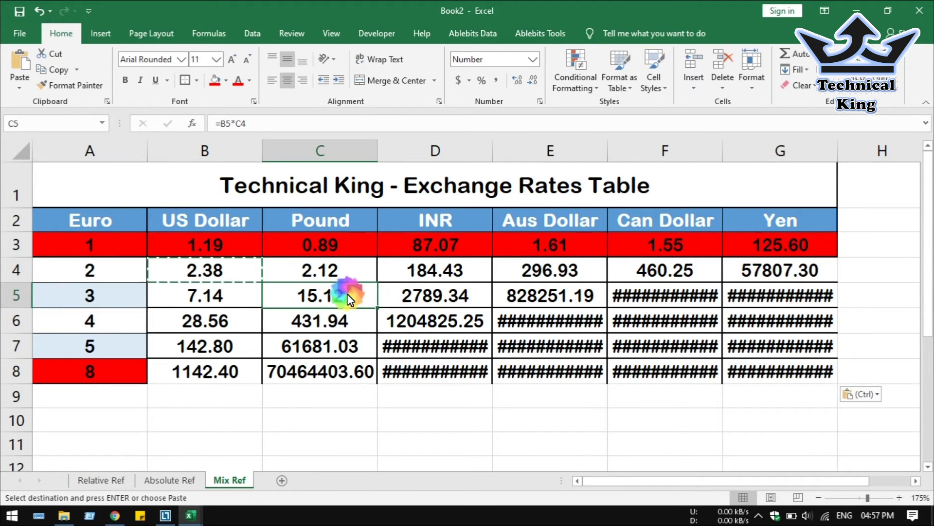
left_click(422, 266)
left_click(643, 319)
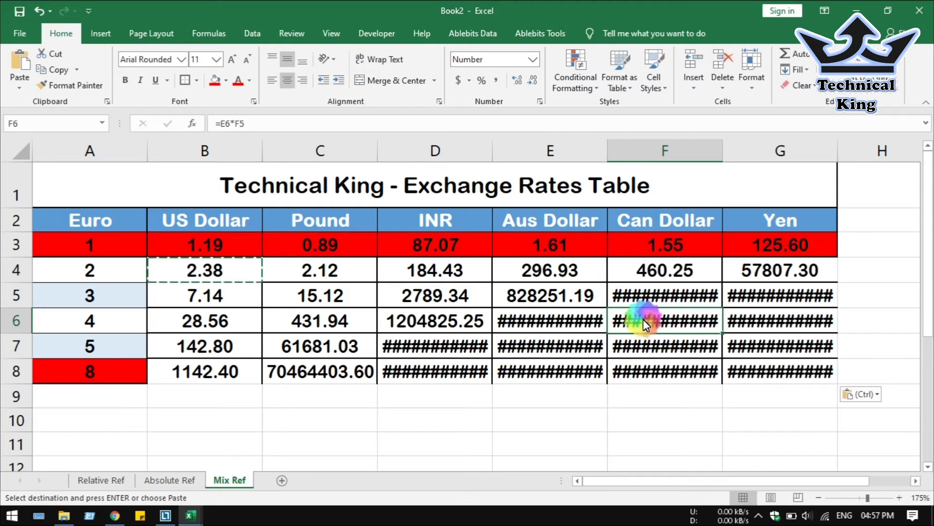
left_click(568, 320)
left_click(658, 300)
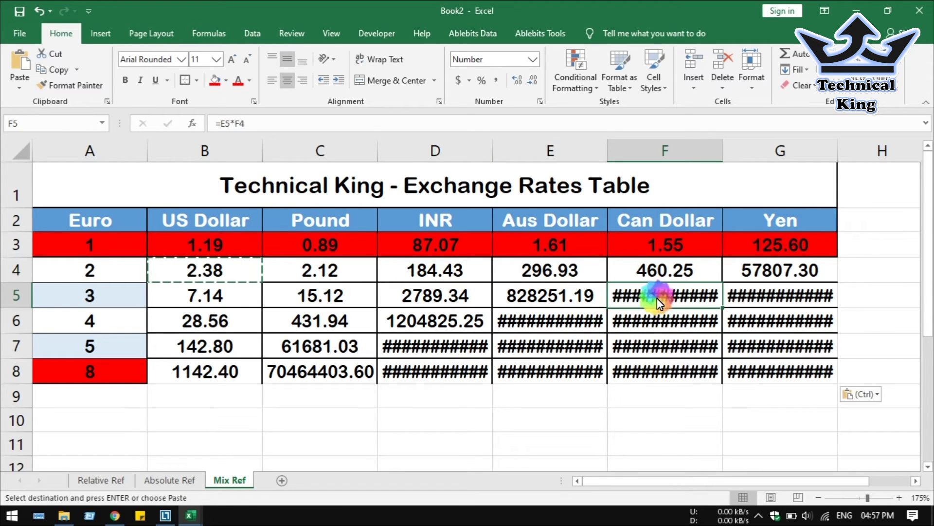
left_click(103, 325)
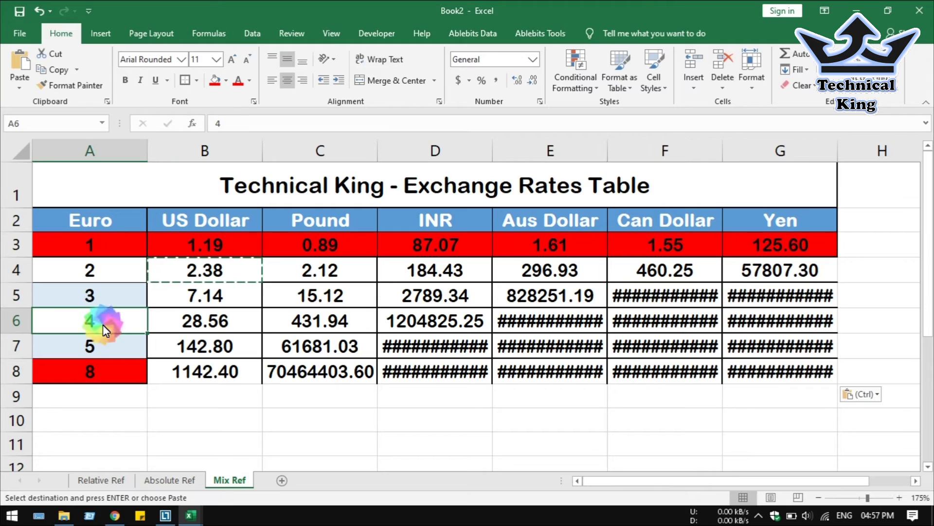
left_click(671, 244)
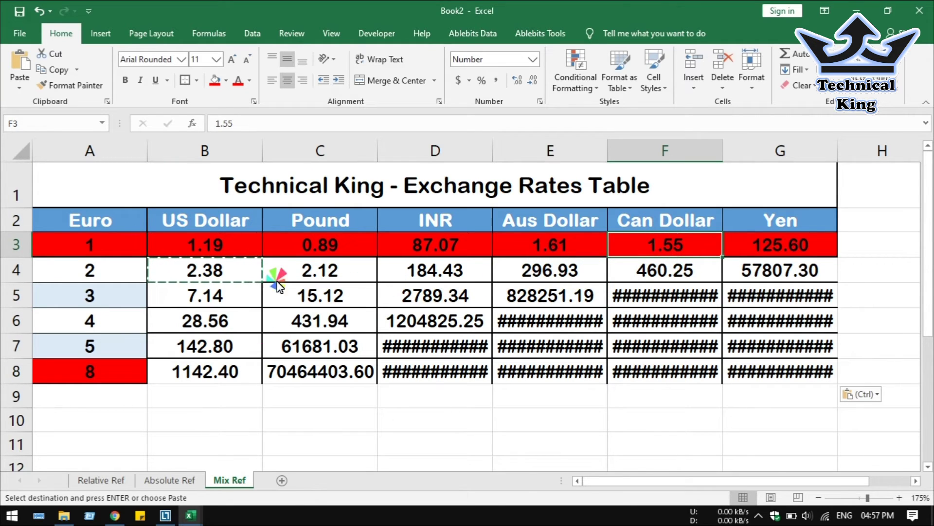
- Change the B4 formula to =$A4*B$3, locking the Euro column and the rate row
left_click(239, 274)
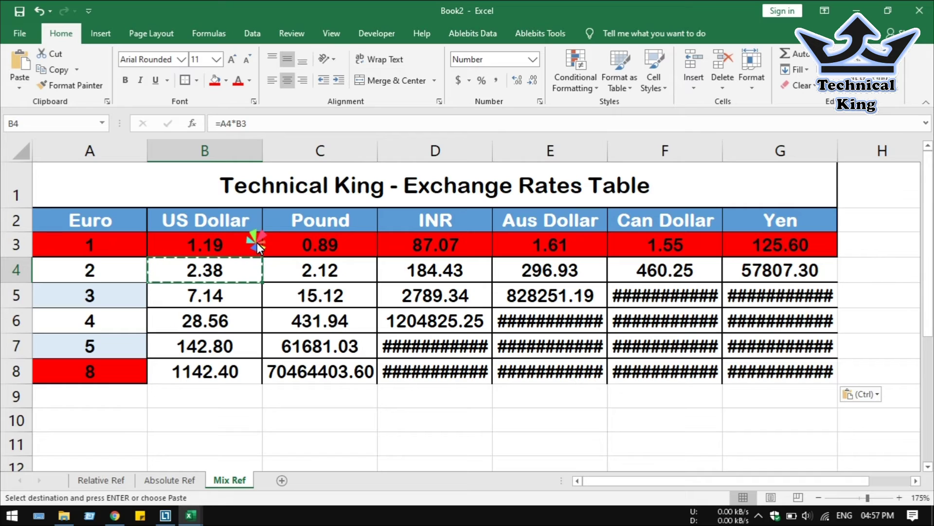
left_click(240, 127)
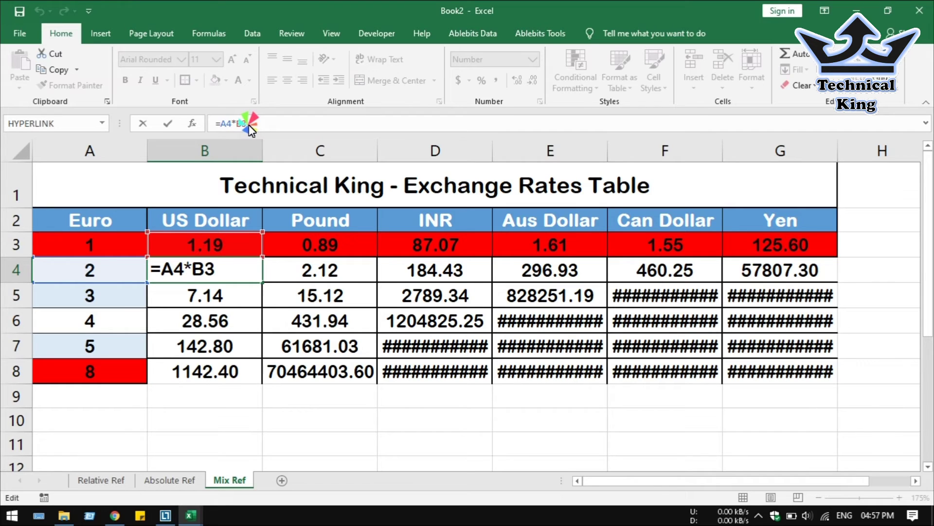
type("$")
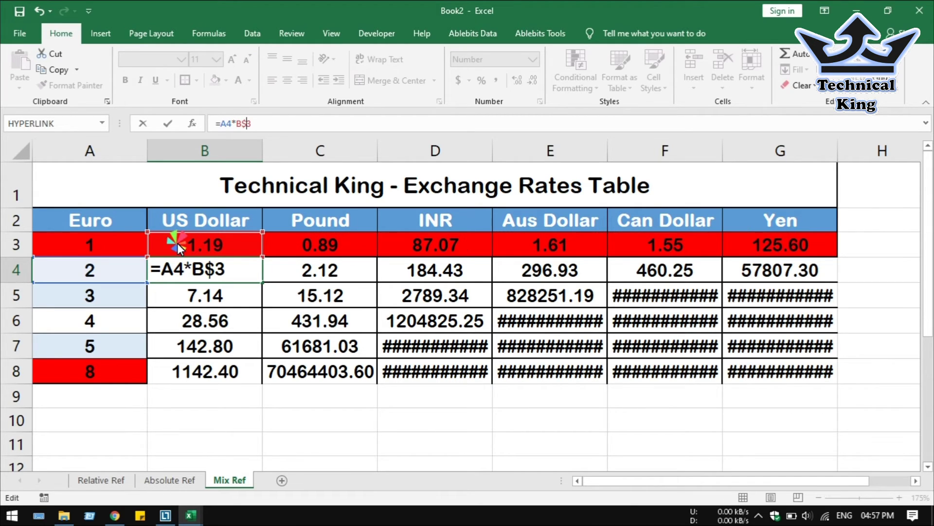
left_click(226, 123)
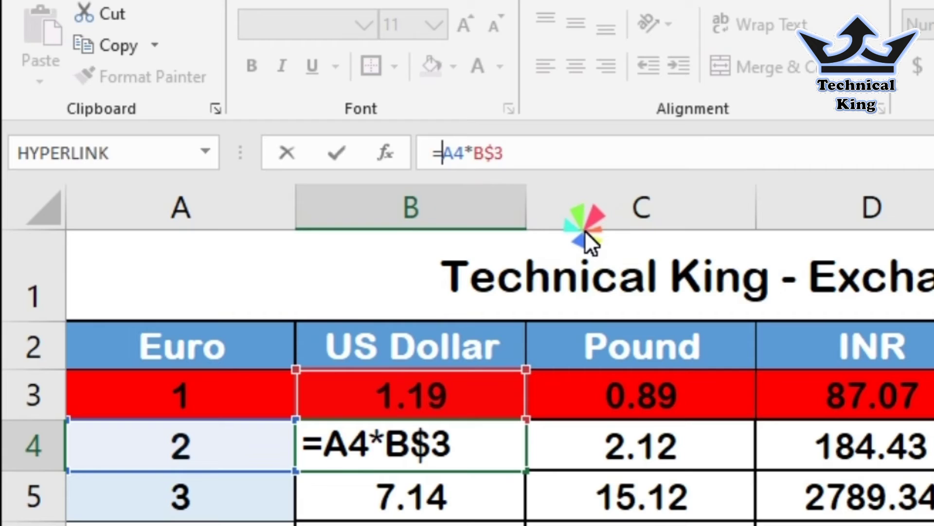
type("$")
key("Return")
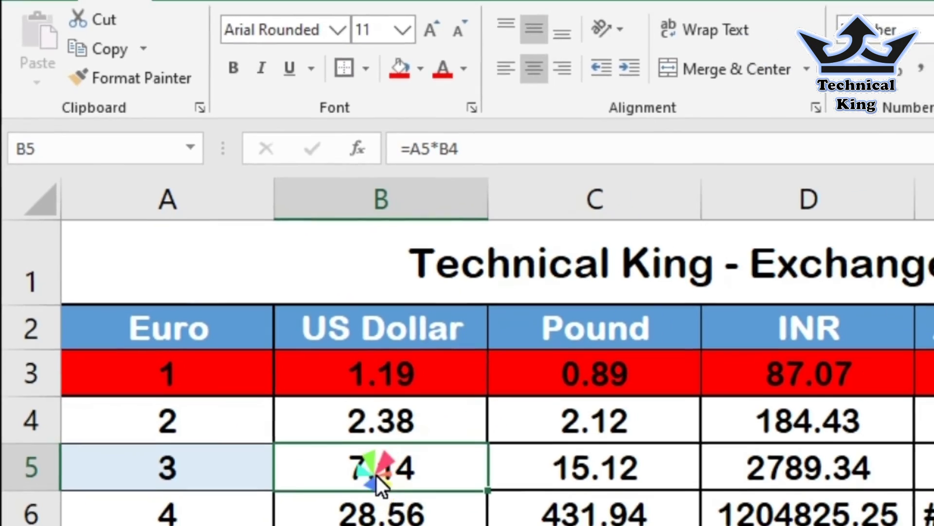
- Copy the mixed-reference formula from B4 and paste it across the whole conversion range B4:G8
left_click(405, 443)
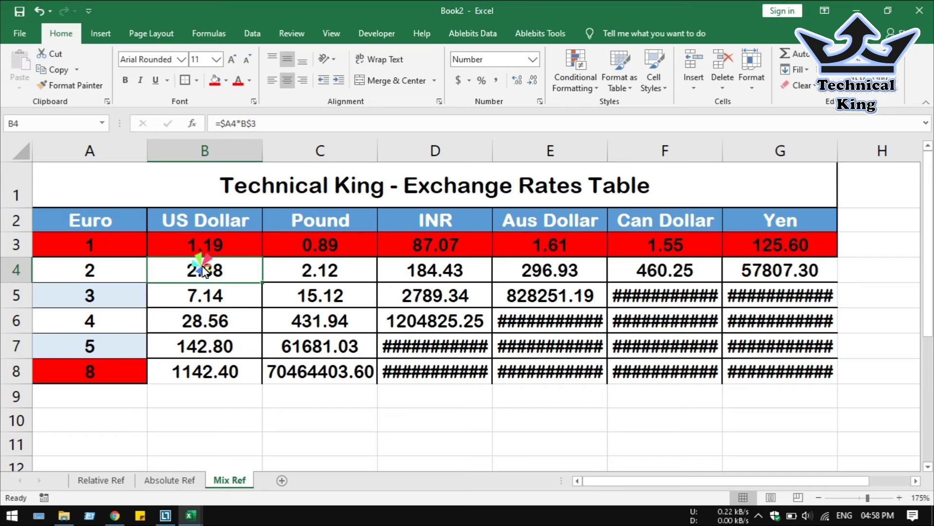
key("ctrl+c")
left_click_drag(203, 269, 742, 366)
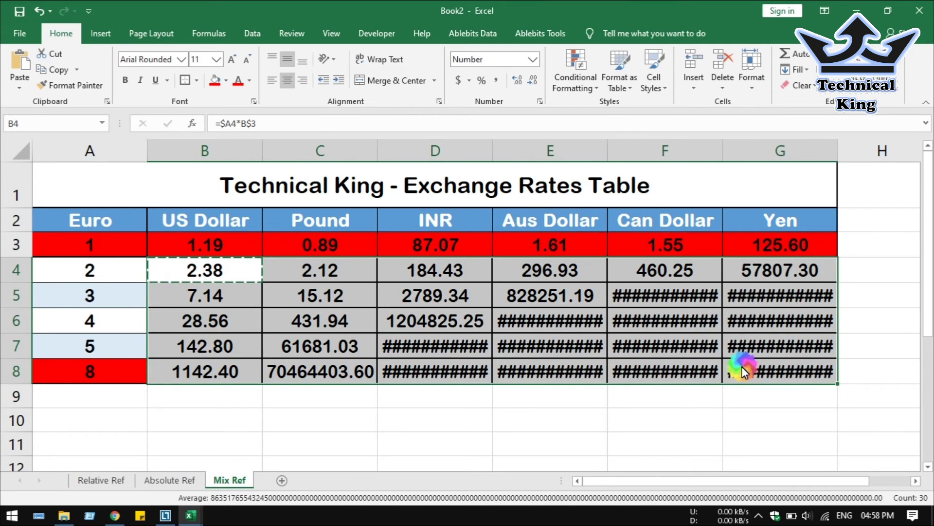
key("ctrl+v")
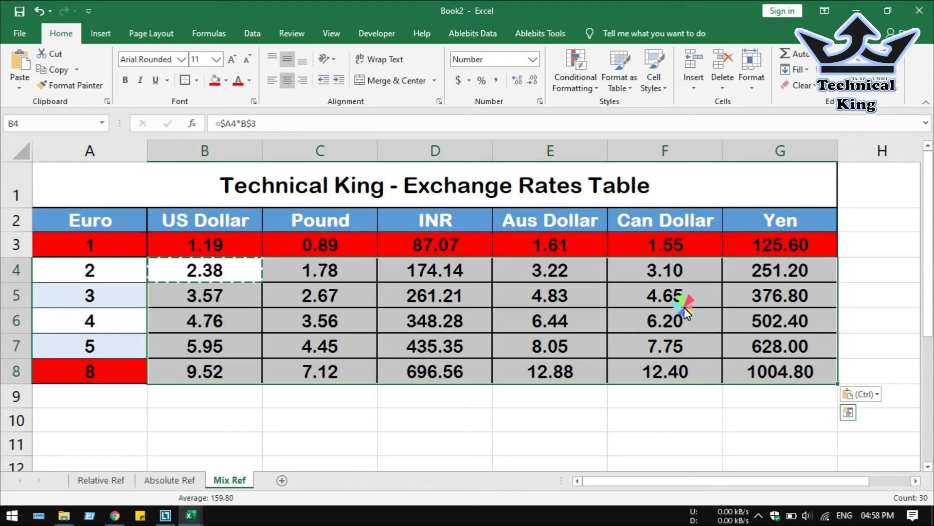
- Set the Euro amount in A8 to 10
left_click(92, 375)
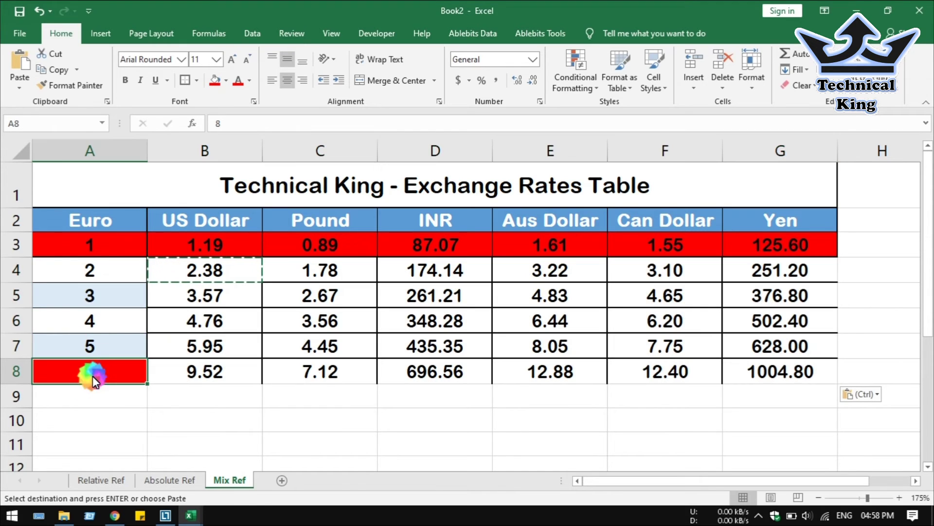
type("10")
key("Return")
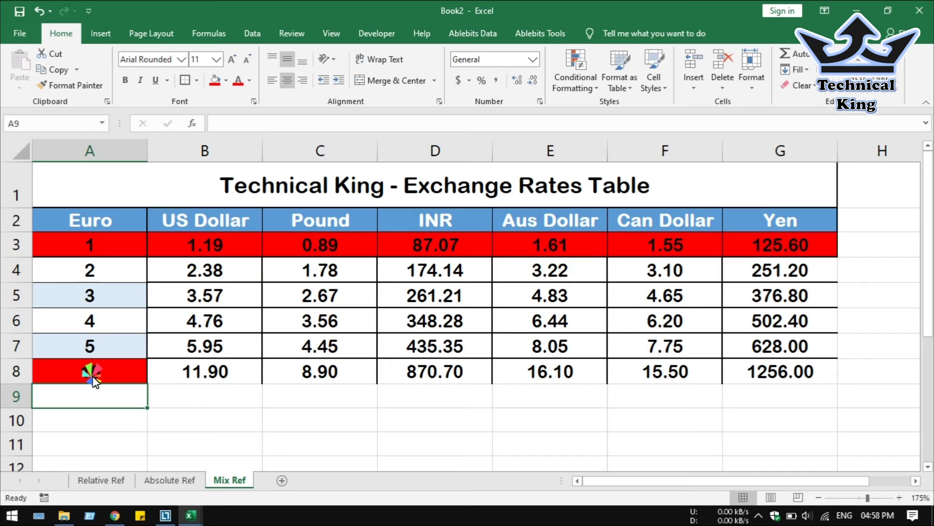
- Check the US Dollar rate in B3 against the B8 and C8 formulas, and review the conversion range B4:G8
left_click(204, 247)
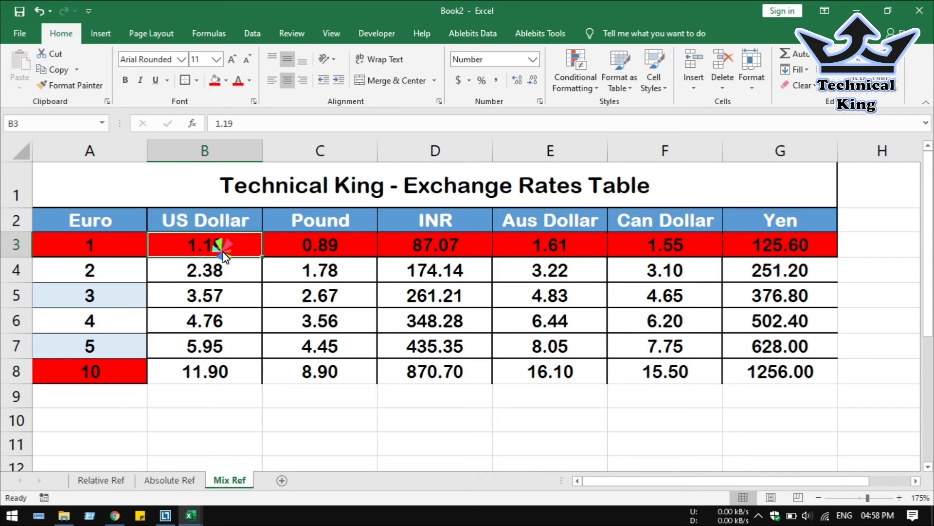
left_click(225, 386)
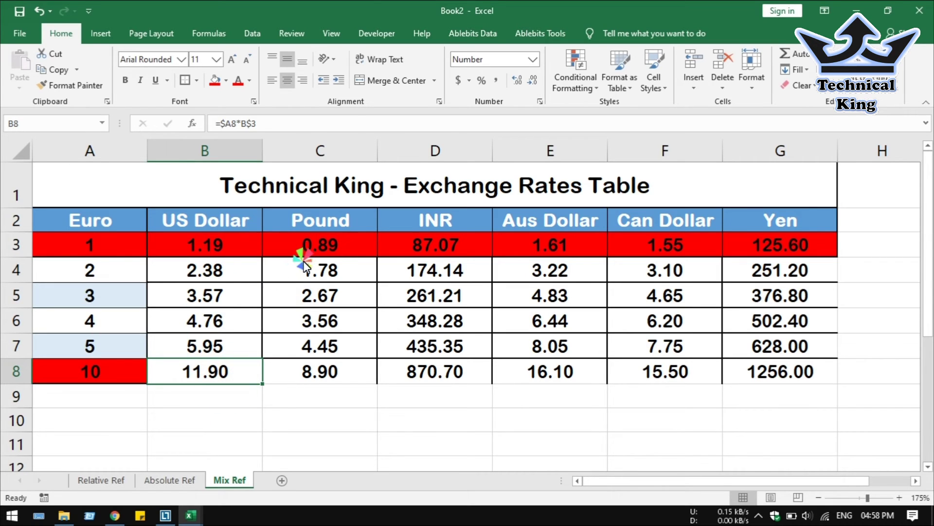
left_click(342, 379)
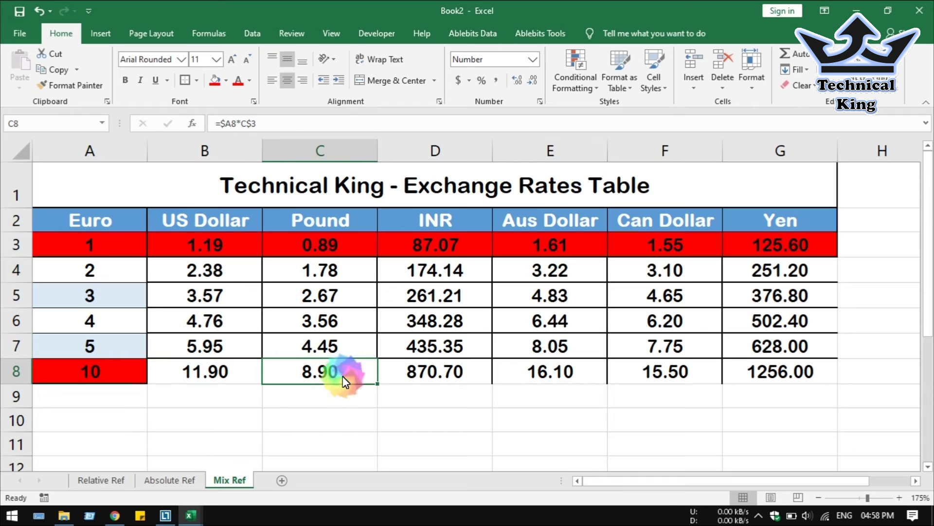
left_click_drag(771, 376, 212, 255)
left_click(212, 264)
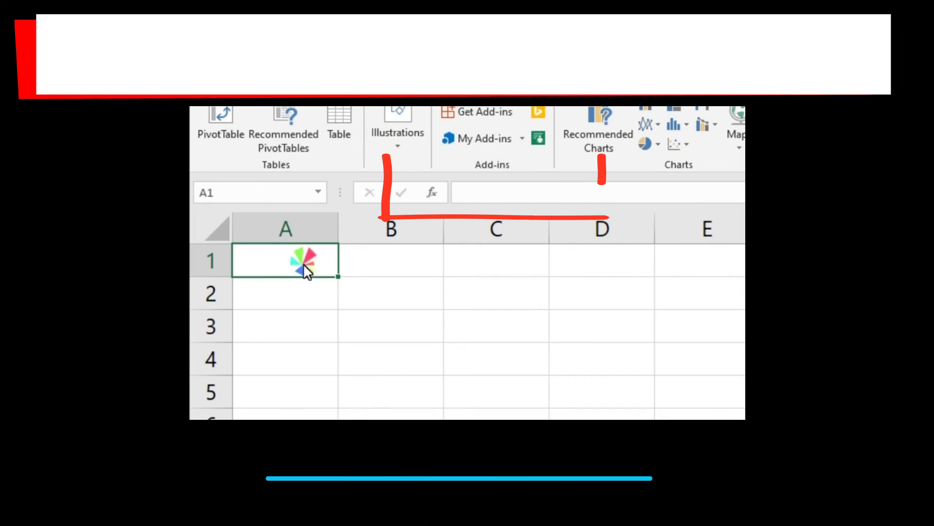
- Enter the relative reference =A1 in cell A1 of the blank sheet, dismiss the circular reference warning and reselect the cell
type("=")
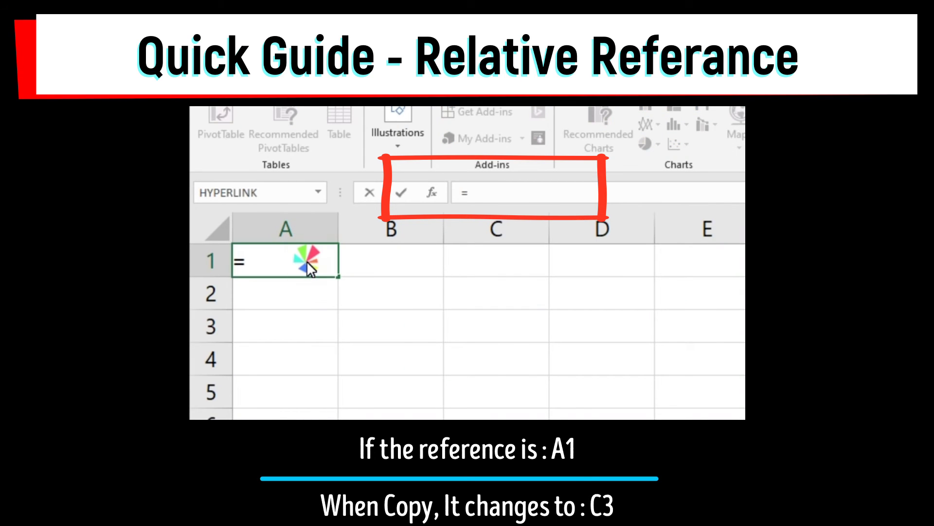
type("A1")
key("Return")
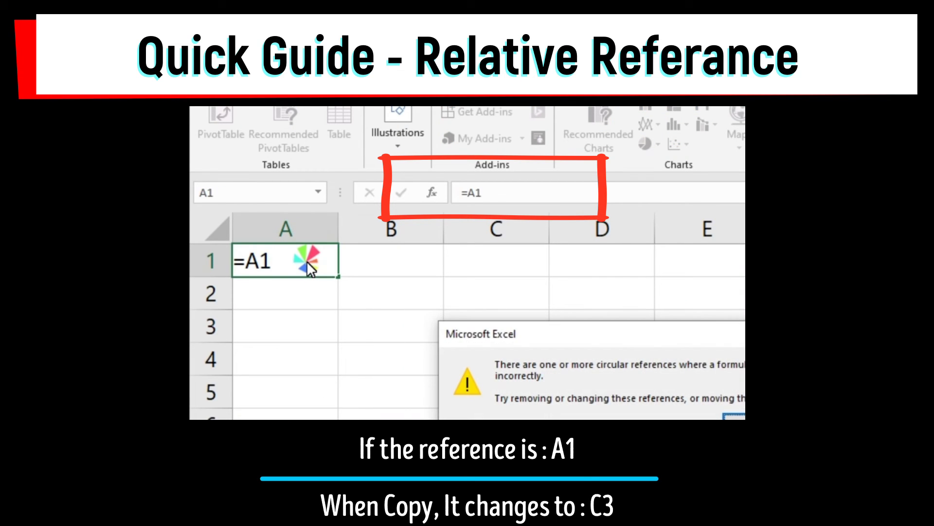
key("Return")
left_click(307, 263)
left_click_drag(512, 194, 224, 172)
left_click(307, 262)
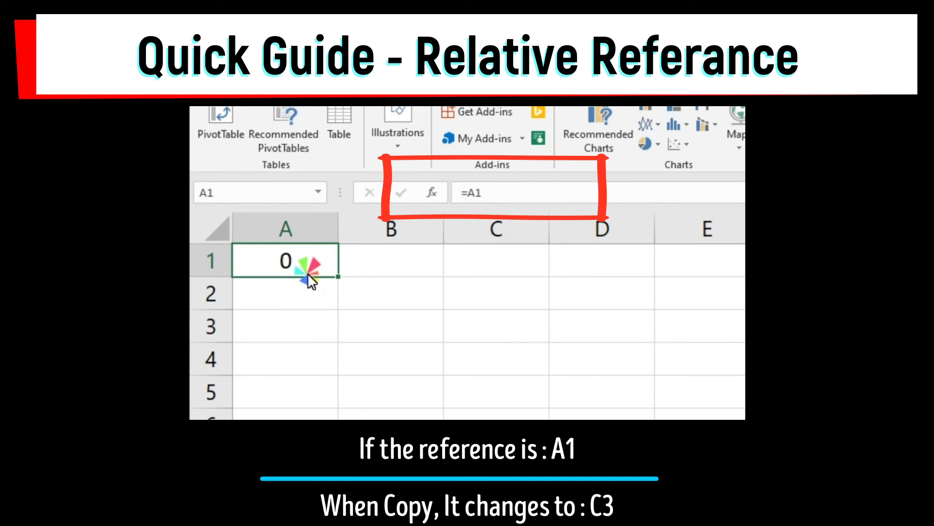
- Copy the formula in A1 and bring up the paste options for cell C3
right_click(308, 268)
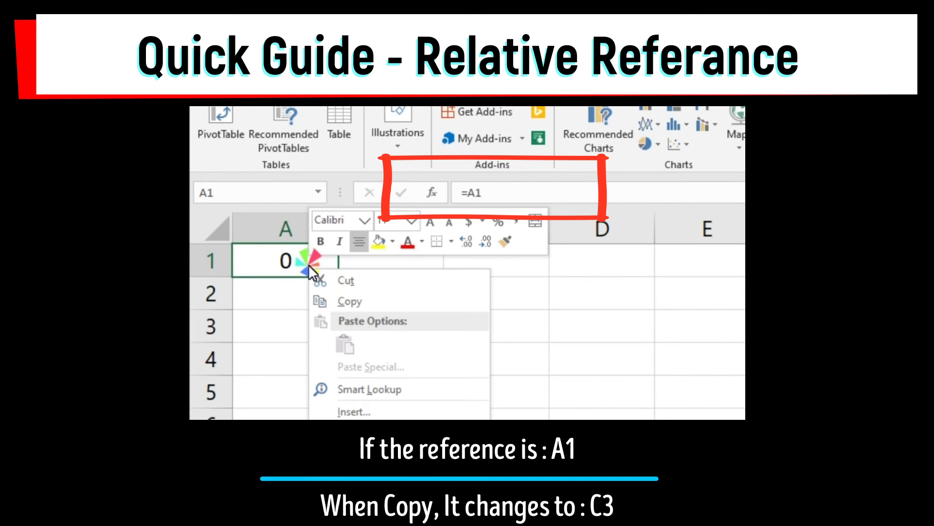
left_click(357, 297)
left_click(489, 326)
right_click(490, 326)
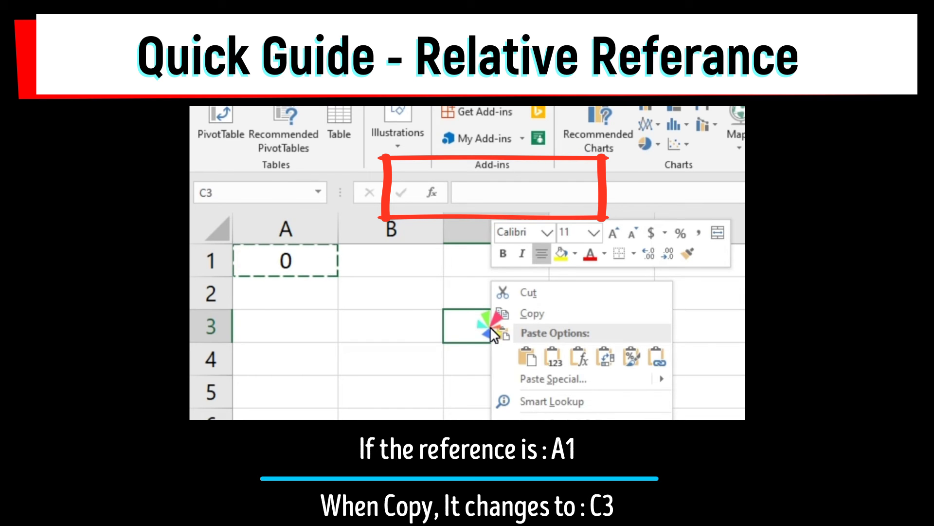